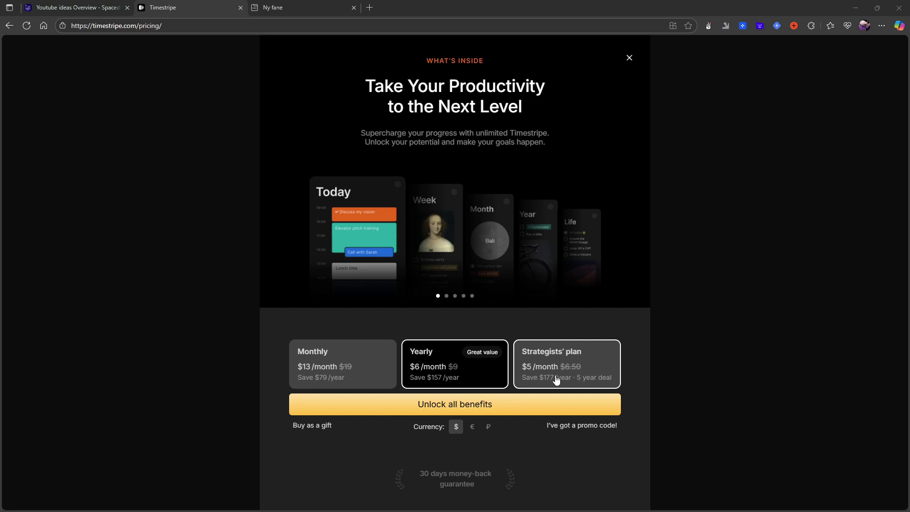
# Dismiss the pricing offer and look through the Reading List Template and Watch and read later boards.
pyautogui.click(630, 58)
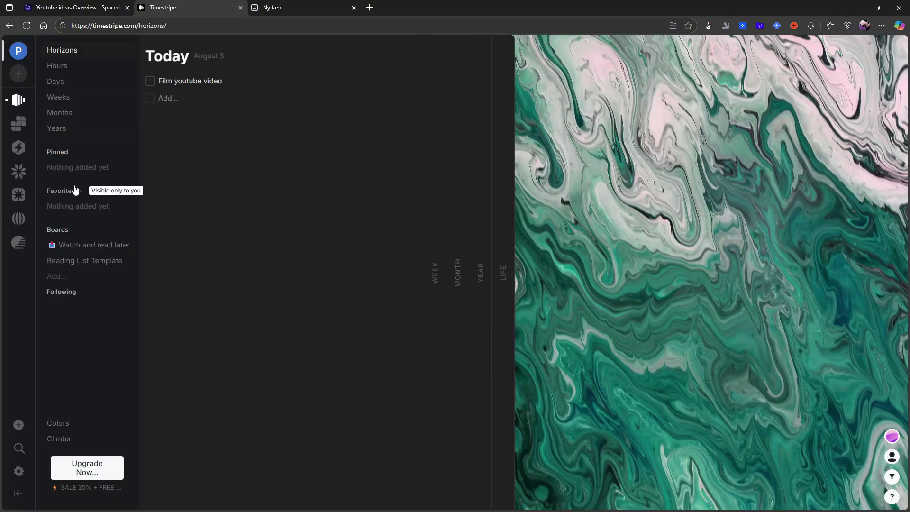
pyautogui.click(63, 231)
pyautogui.click(63, 233)
pyautogui.click(78, 244)
pyautogui.click(83, 261)
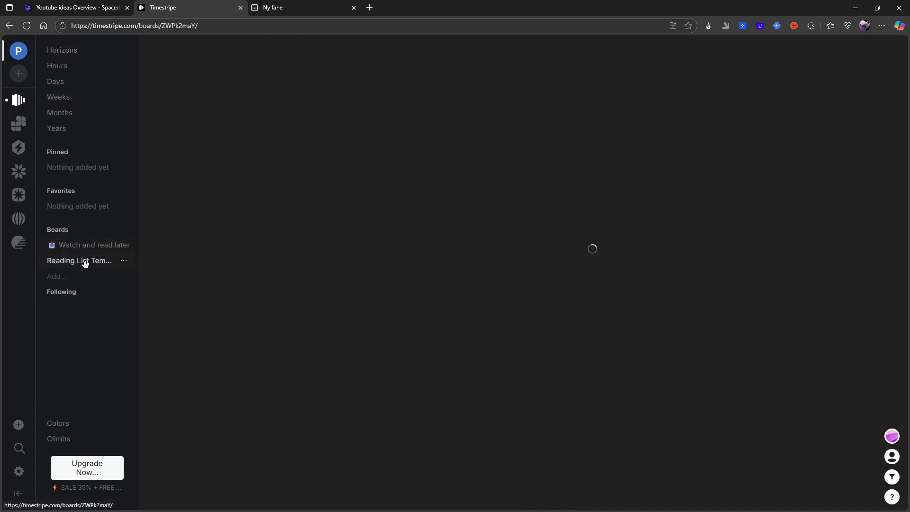
pyautogui.click(75, 246)
pyautogui.click(83, 264)
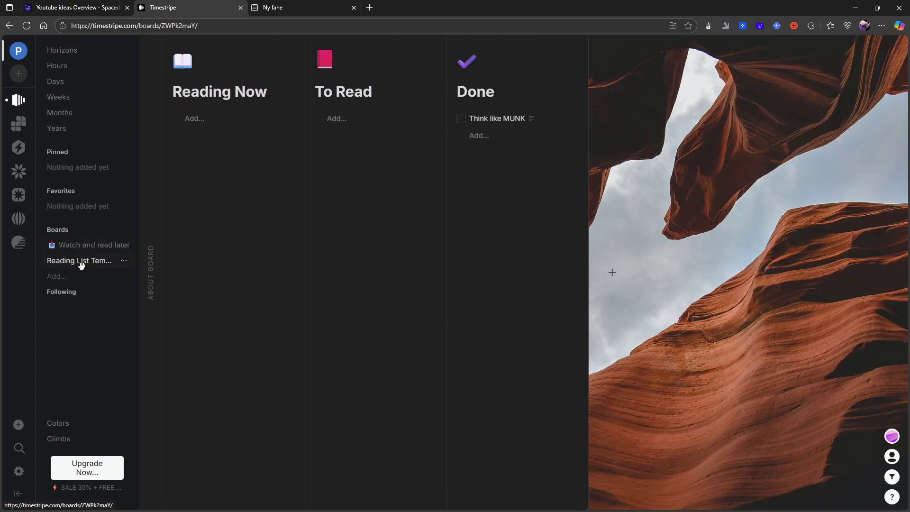
pyautogui.click(81, 246)
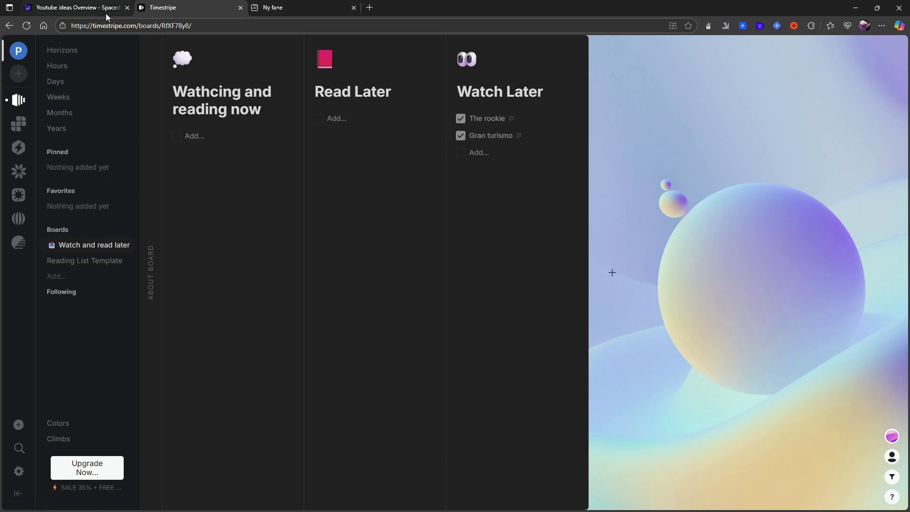
# Close the Youtube ideas browser tab and expand the Life, Year, Month and Week columns in the Horizons view.
pyautogui.click(127, 9)
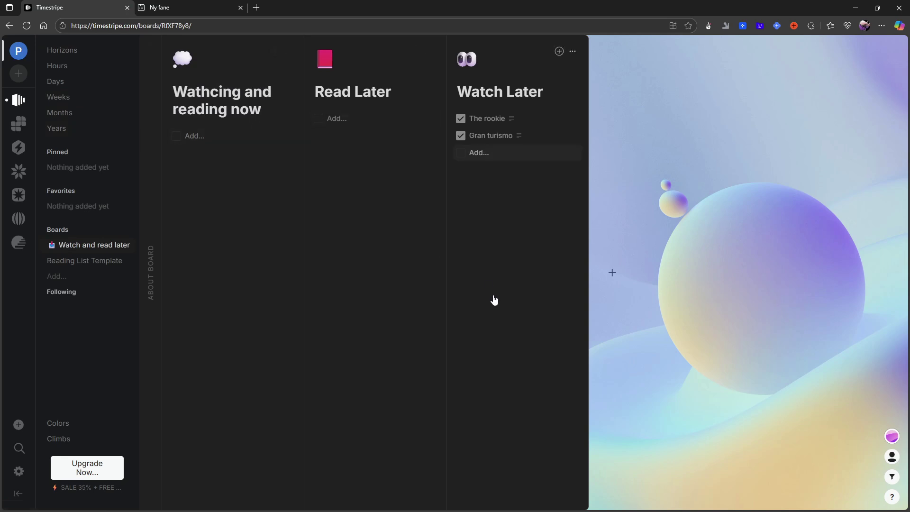
pyautogui.click(80, 56)
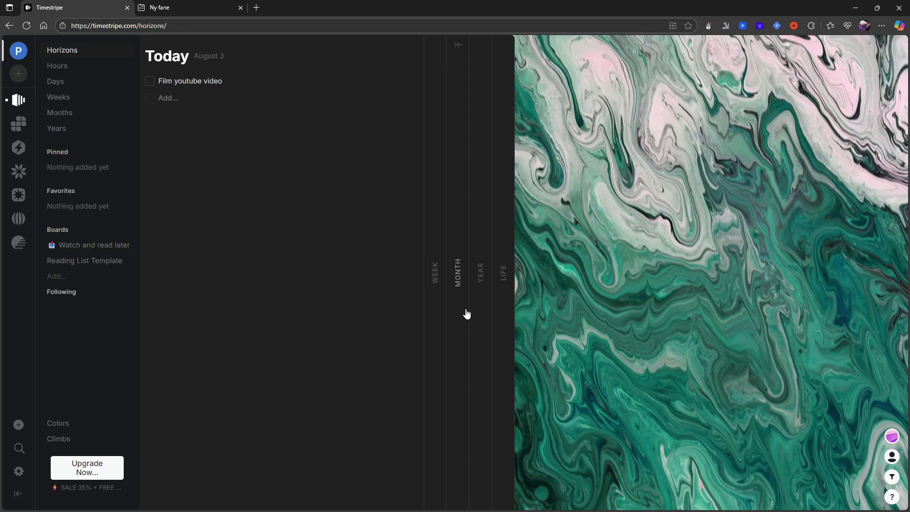
pyautogui.click(501, 286)
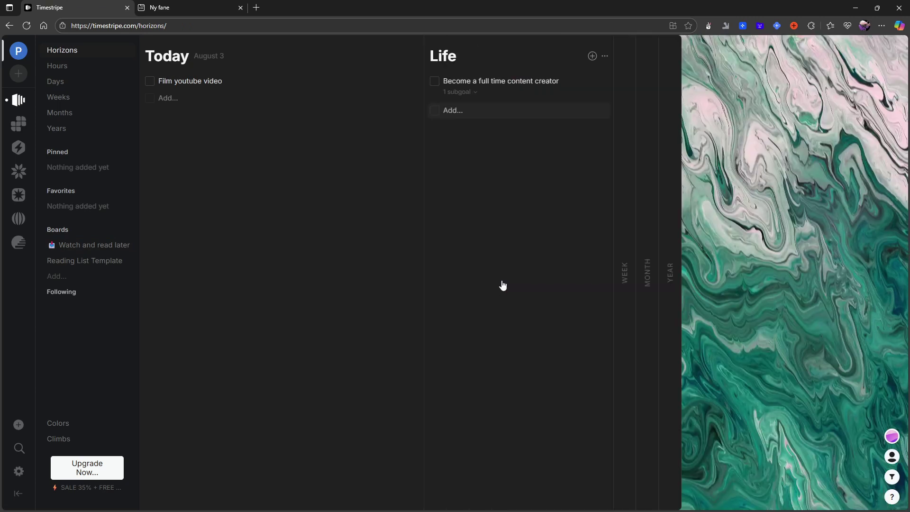
pyautogui.click(671, 297)
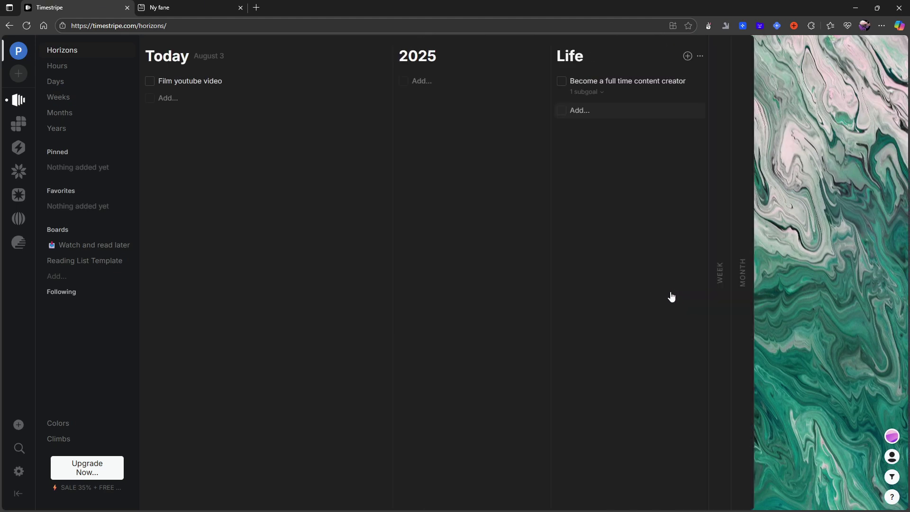
pyautogui.click(739, 289)
pyautogui.click(778, 289)
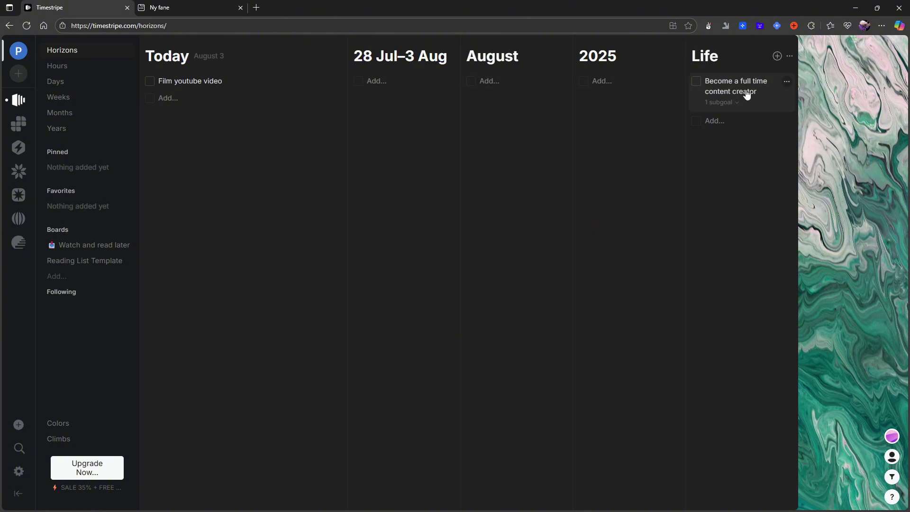
# Add the goal "Film 50 youtube" to the 2025 column.
pyautogui.click(619, 82)
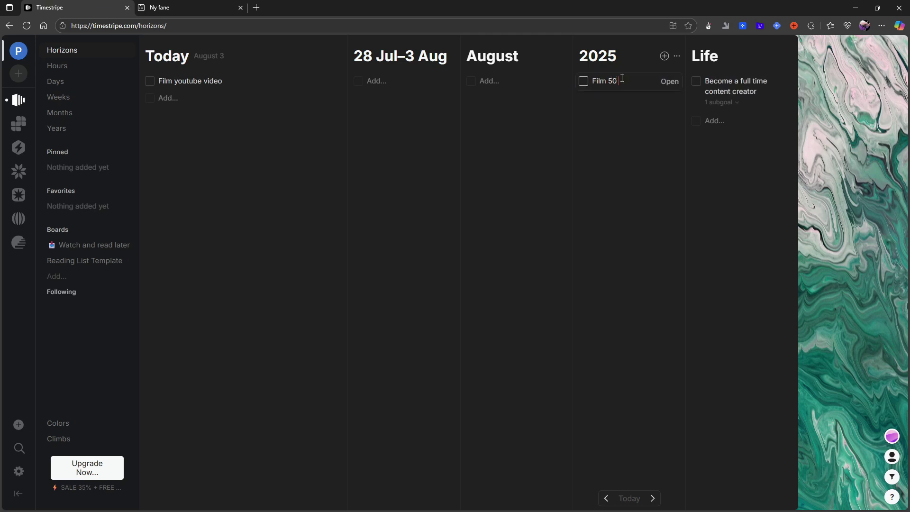
pyautogui.press('Return')
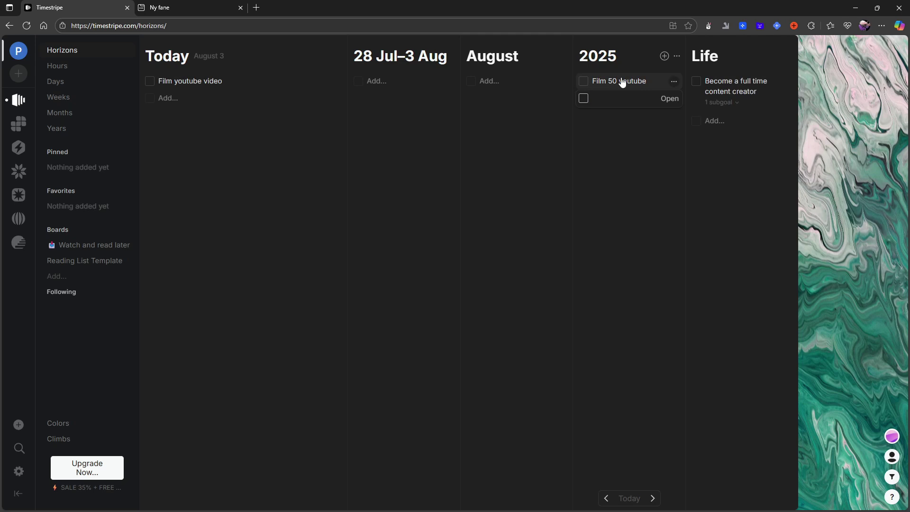
pyautogui.press('Escape')
# Add the goal "Film 5 youtube videos" to the August column.
pyautogui.click(510, 90)
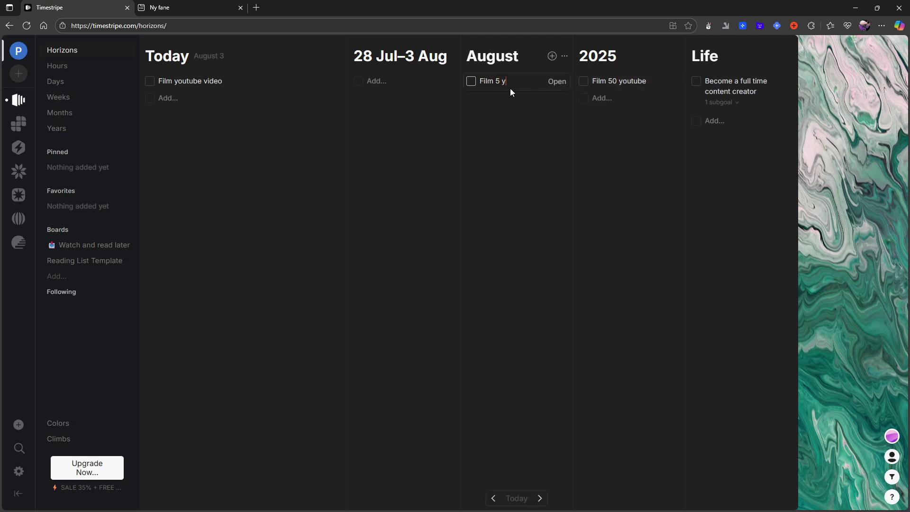
pyautogui.write('Film 5 youtube videos')
pyautogui.press('Return')
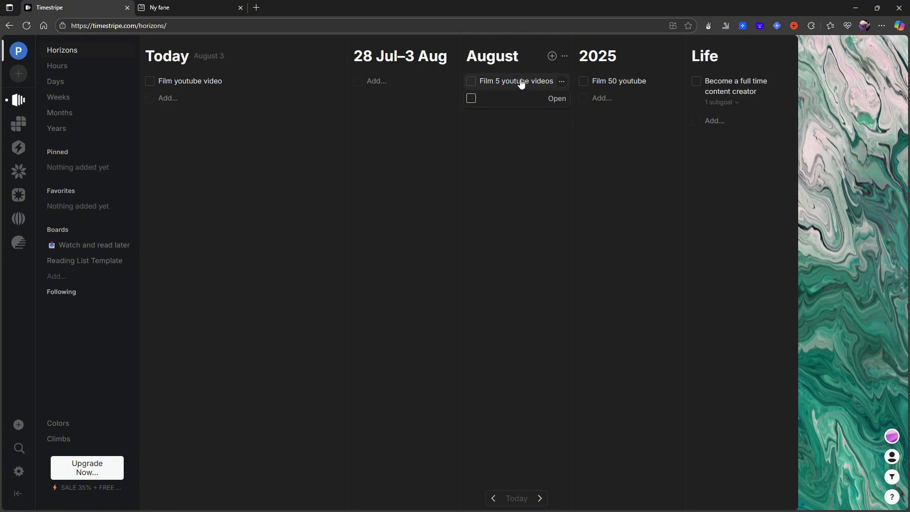
pyautogui.moveTo(522, 83)
pyautogui.mouseDown()
pyautogui.moveTo(433, 66)
pyautogui.moveTo(555, 98)
pyautogui.moveTo(521, 81)
pyautogui.mouseUp()
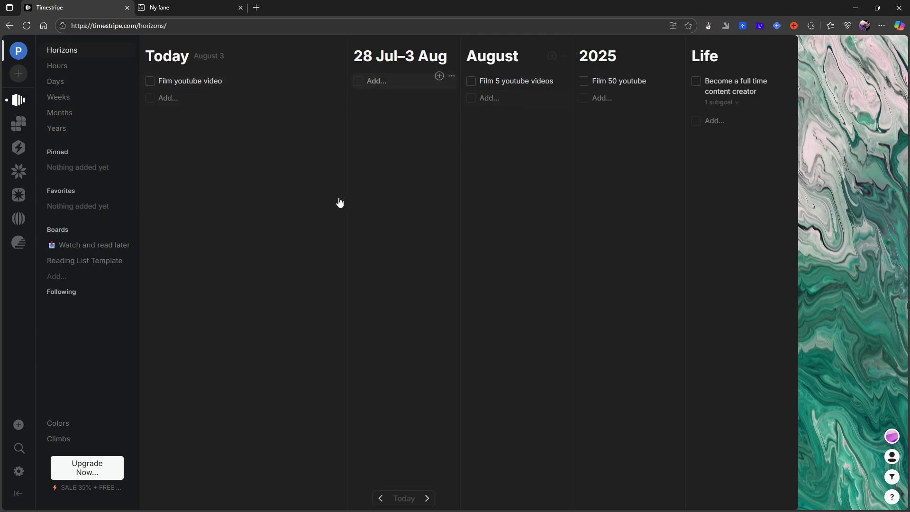
# Close the empty browser tab, schedule "Film youtube video" at 11:50 on Sunday, August 3 in the Hours view, and mark it done.
pyautogui.click(240, 7)
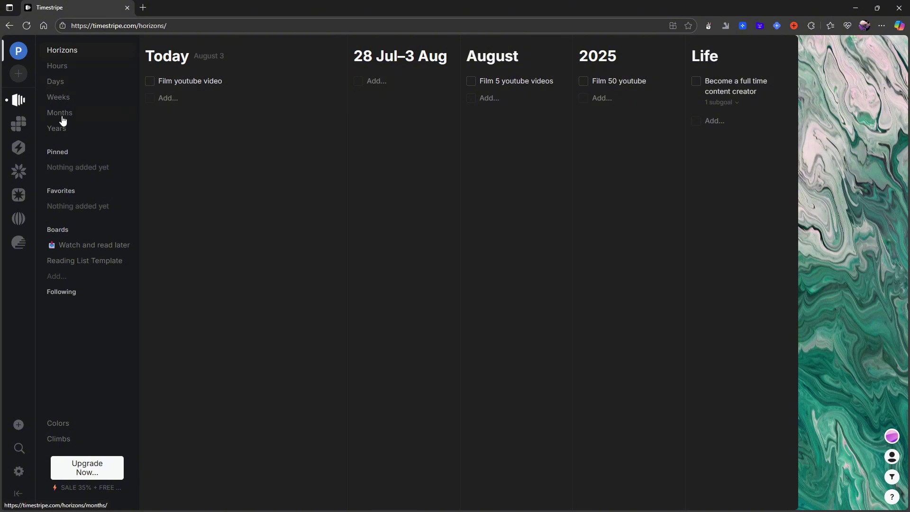
pyautogui.click(64, 66)
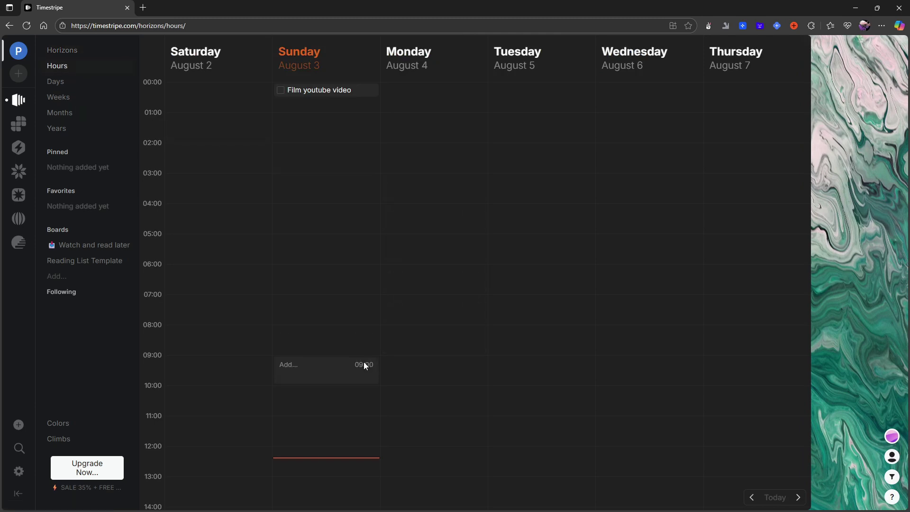
pyautogui.moveTo(329, 91); pyautogui.dragTo(316, 463)
pyautogui.scroll(-2, 316, 463)
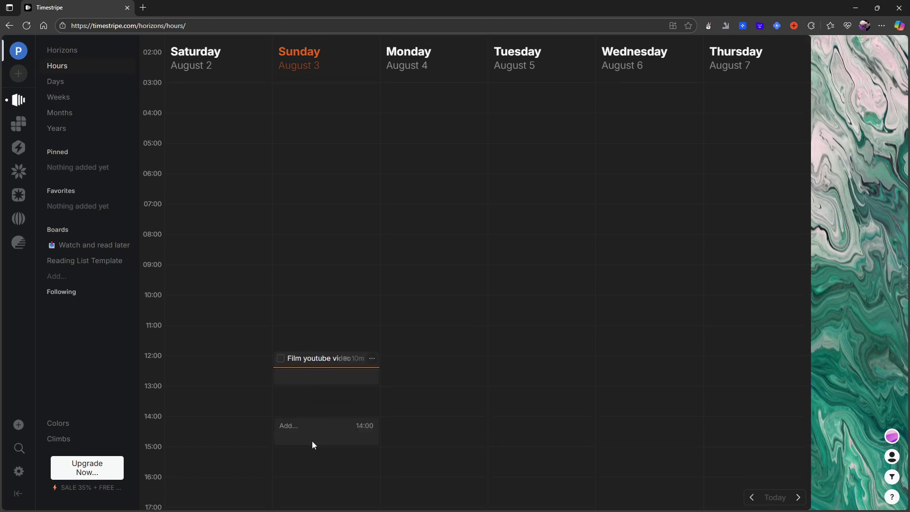
pyautogui.click(281, 354)
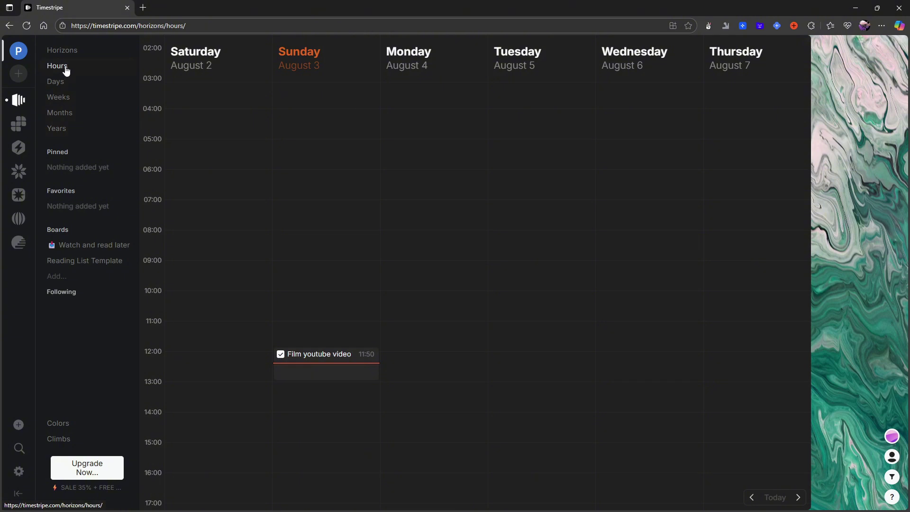
# Look at the "Film youtube video" task in the Days view and look over the Weeks view.
pyautogui.click(65, 83)
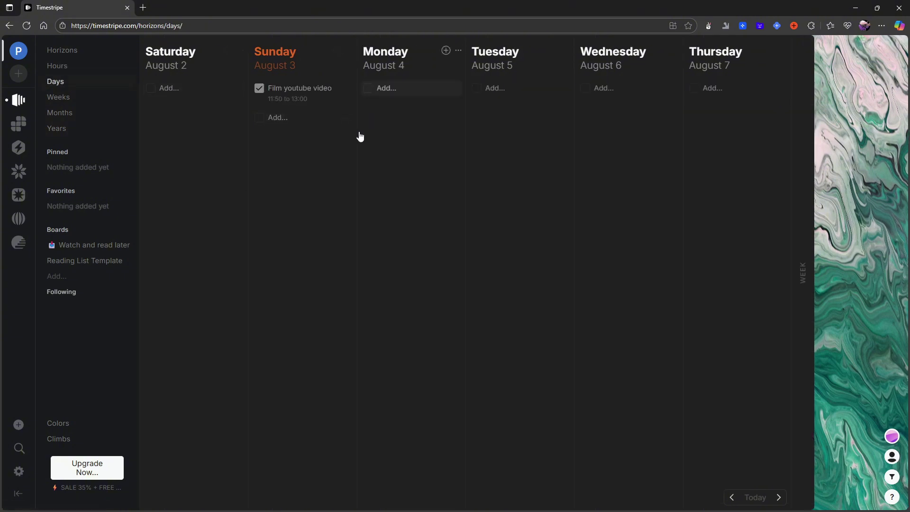
pyautogui.moveTo(306, 100); pyautogui.dragTo(325, 96)
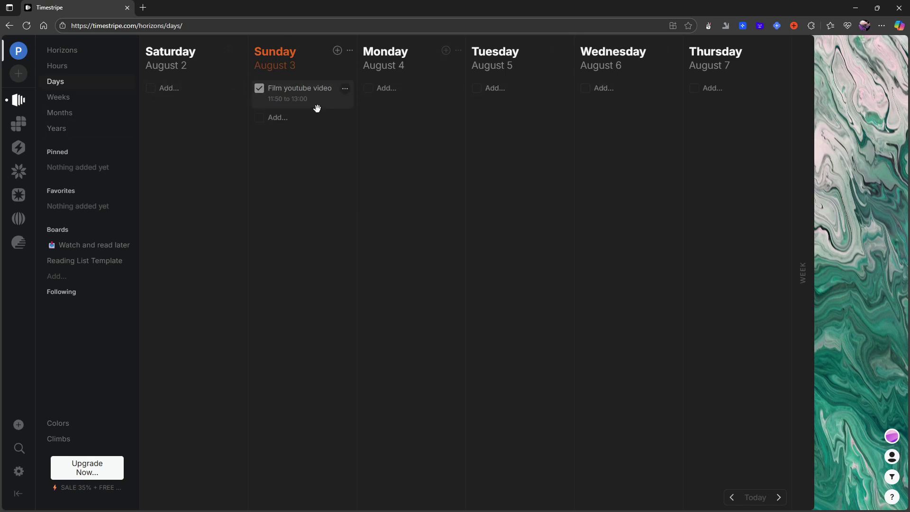
pyautogui.moveTo(317, 107); pyautogui.dragTo(318, 81)
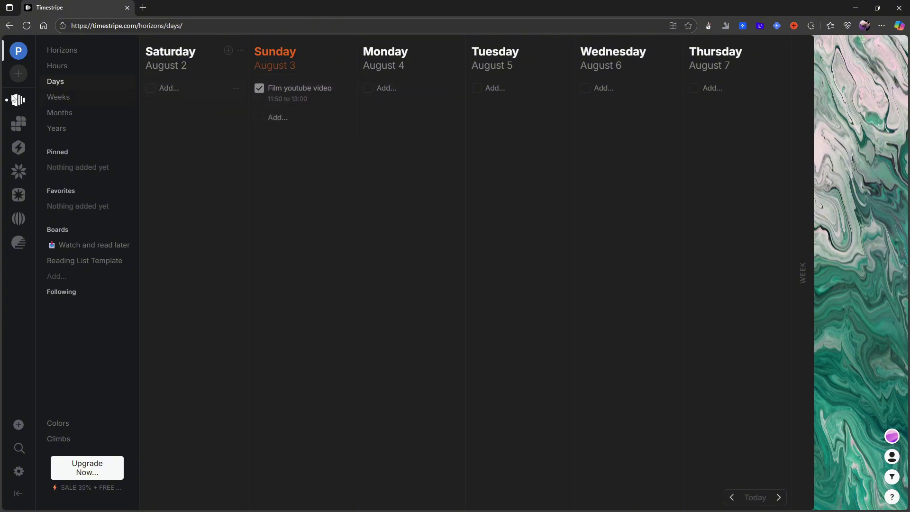
pyautogui.click(65, 67)
pyautogui.click(70, 83)
pyautogui.click(59, 98)
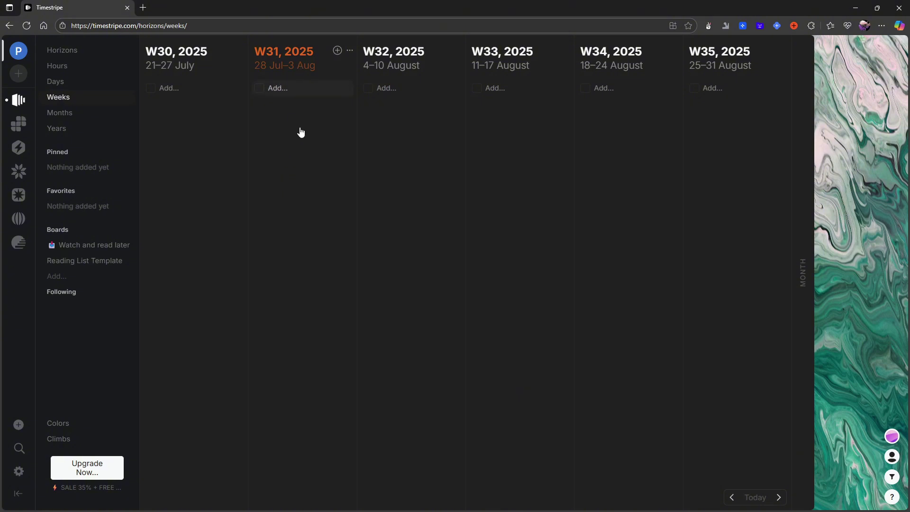
# Try rescheduling "Film 5 youtube videos" in the Months view, and start and discard an empty September goal.
pyautogui.click(67, 115)
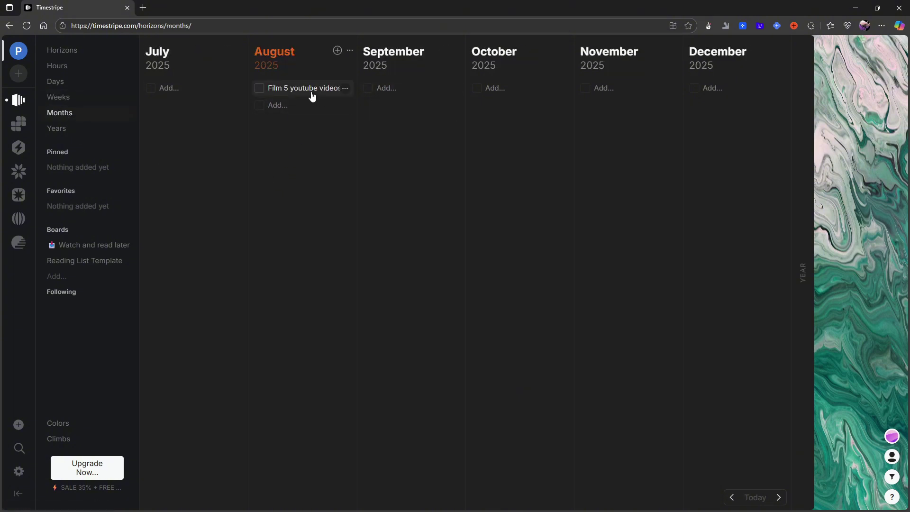
pyautogui.moveTo(313, 96)
pyautogui.mouseDown()
pyautogui.moveTo(439, 93)
pyautogui.moveTo(309, 103)
pyautogui.moveTo(416, 83)
pyautogui.moveTo(308, 90)
pyautogui.mouseUp()
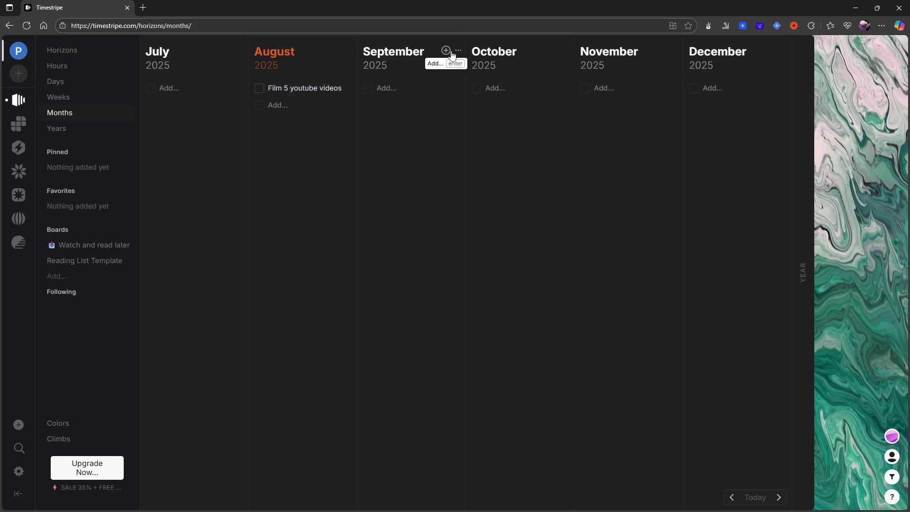
pyautogui.click(448, 51)
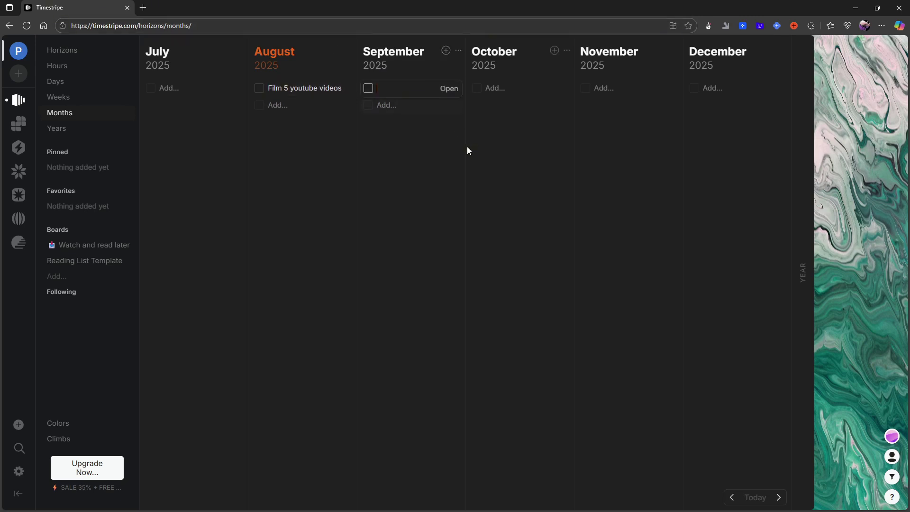
pyautogui.click(430, 124)
# In the Years view, move "Reach 3750 subs" directly above "Youtube subs 12000" under 2024 and mark it done.
pyautogui.click(66, 134)
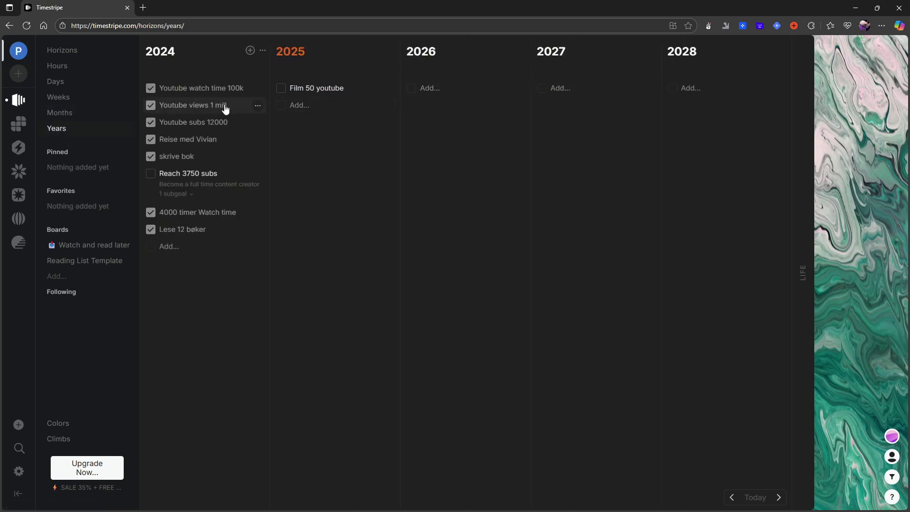
pyautogui.moveTo(157, 193); pyautogui.dragTo(161, 144)
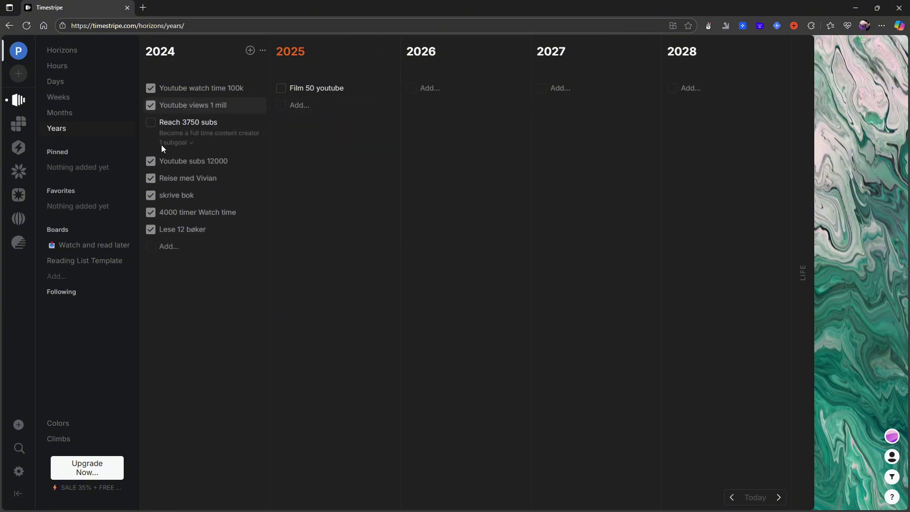
pyautogui.click(157, 123)
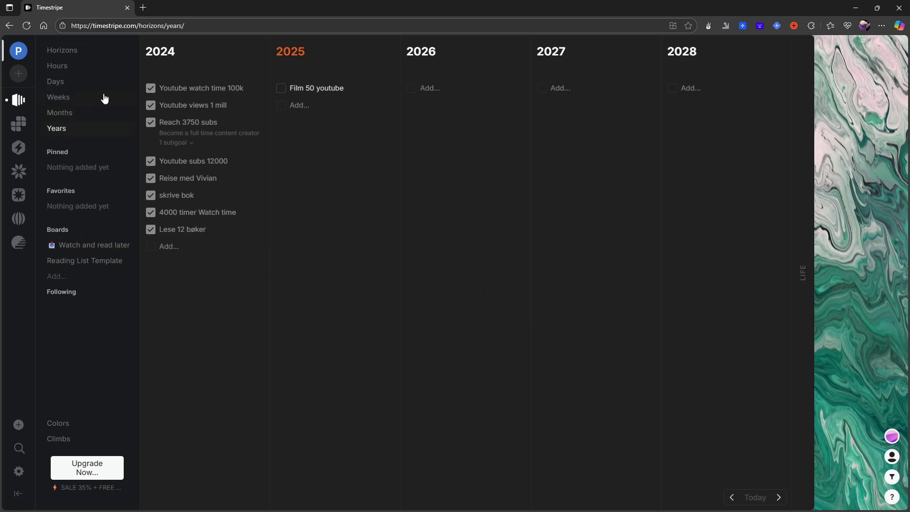
# Add a task named "Test task" to August 10 in the calendar view.
pyautogui.click(19, 125)
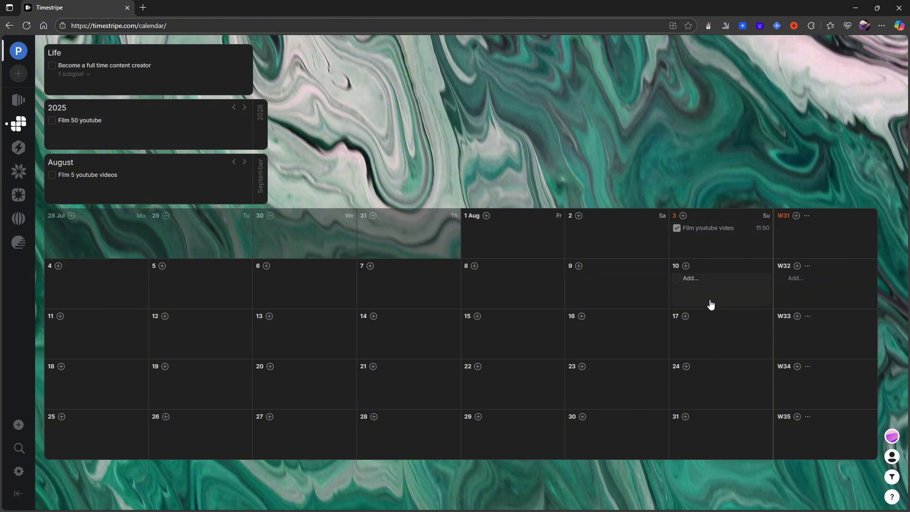
pyautogui.click(693, 277)
pyautogui.write('Test task')
pyautogui.press('Return')
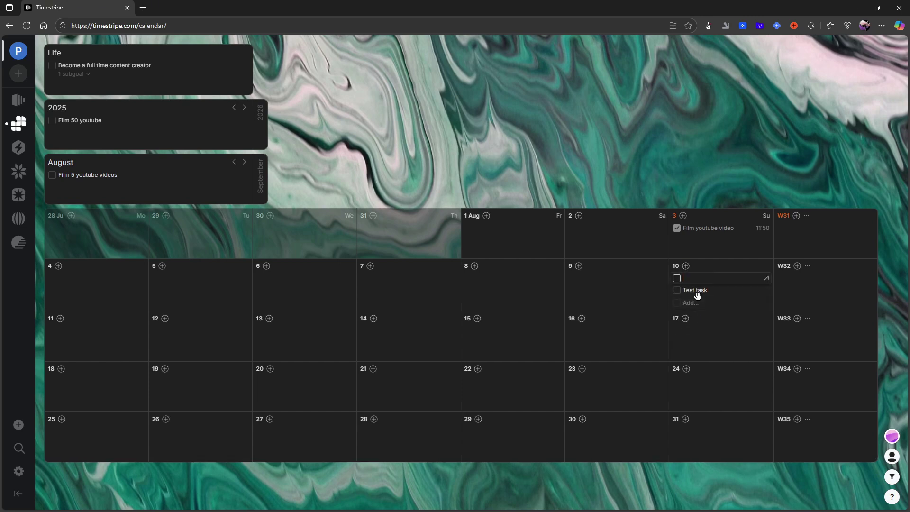
pyautogui.press('Escape')
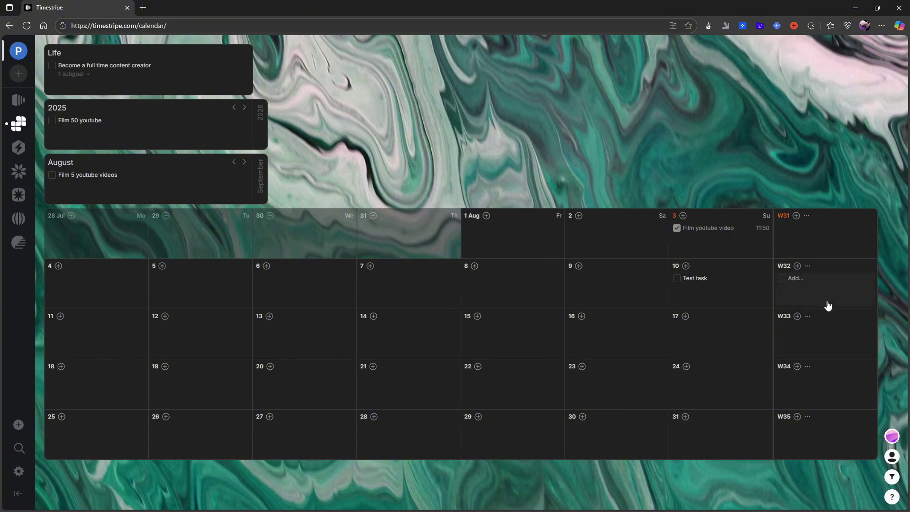
# Examine the Progress activity log and the activity types available in its filter.
pyautogui.click(20, 147)
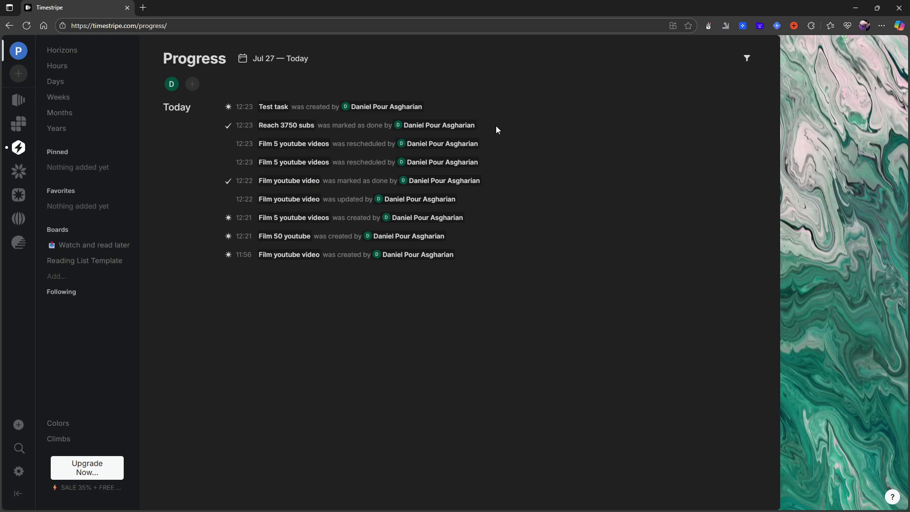
pyautogui.click(746, 58)
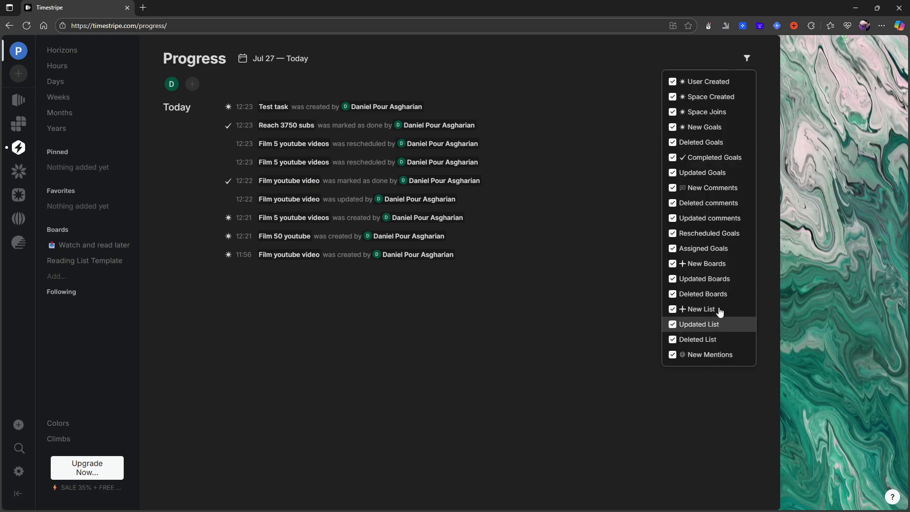
pyautogui.click(746, 58)
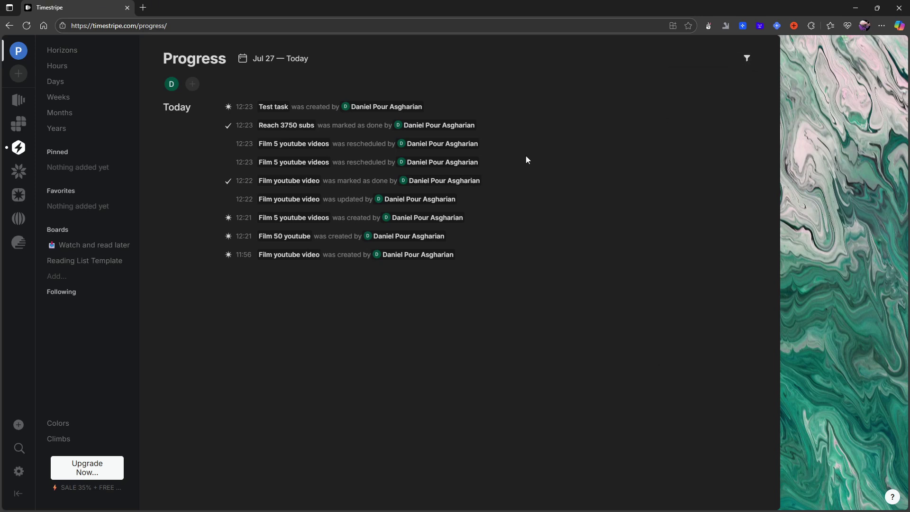
pyautogui.click(747, 58)
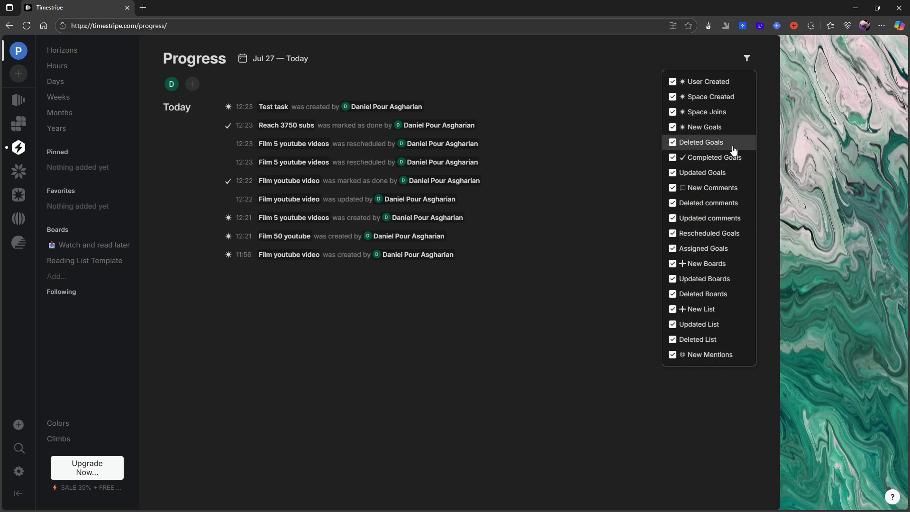
# Close the activity filter, open the team view and look through the Inbox goals.
pyautogui.click(619, 88)
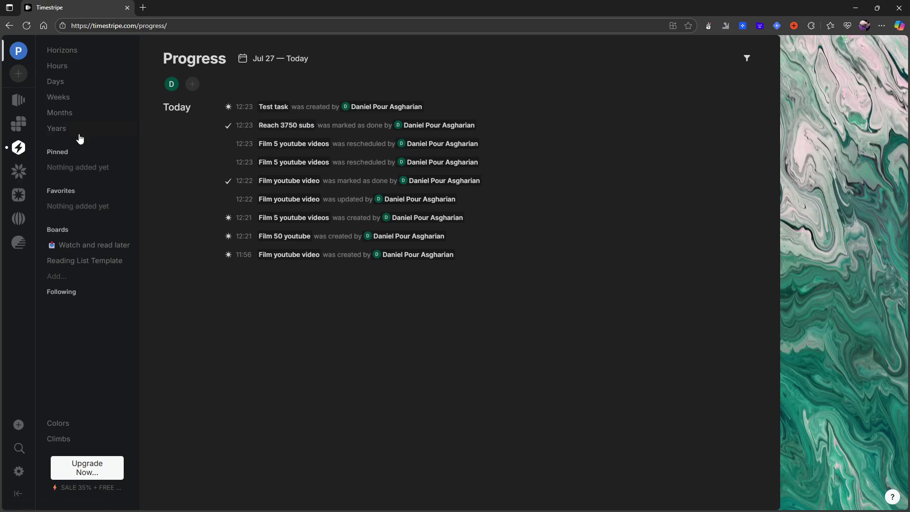
pyautogui.click(18, 171)
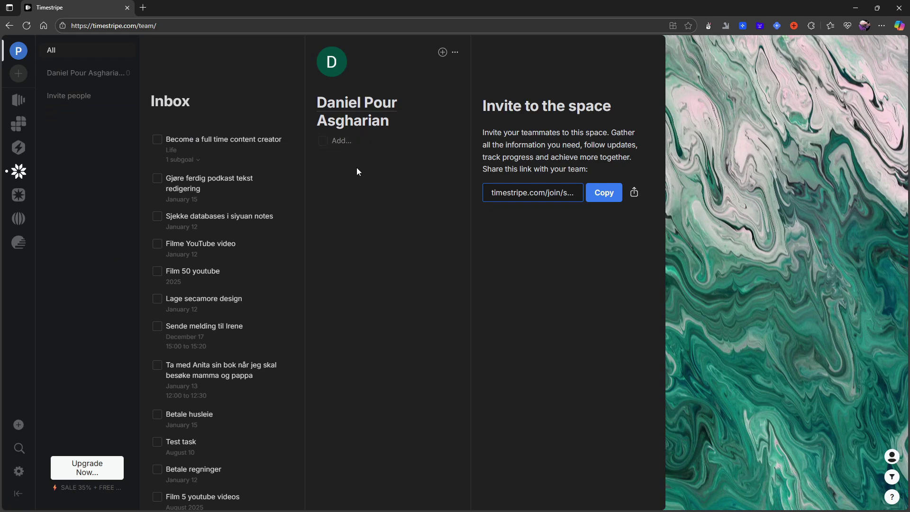
pyautogui.scroll(-2, 275, 194)
pyautogui.scroll(2, 261, 189)
# Try to move "Become a full time content creator" and "Gjøre ferdig podkast tekst redigering" from the Inbox into the team member's column.
pyautogui.moveTo(233, 150); pyautogui.dragTo(431, 178)
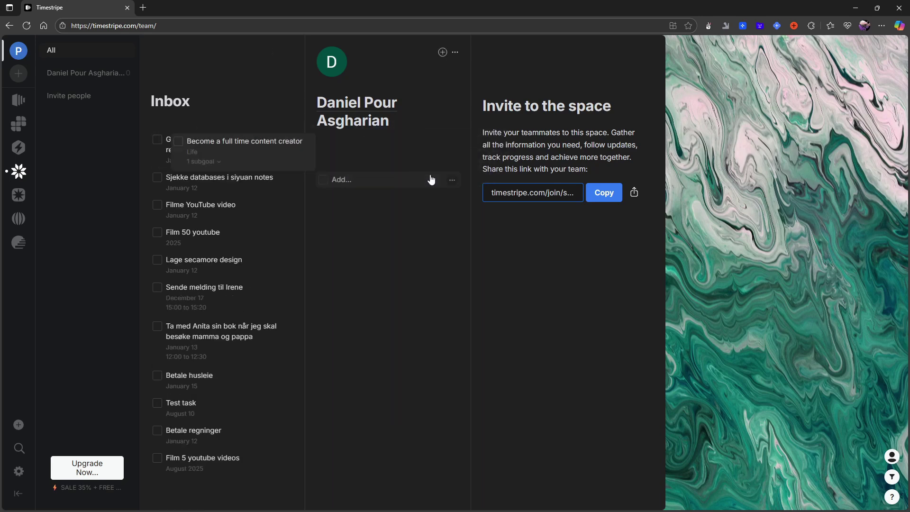
pyautogui.moveTo(214, 190); pyautogui.dragTo(417, 186)
# Add a goal named "Test task 1" to the team member's column.
pyautogui.click(403, 142)
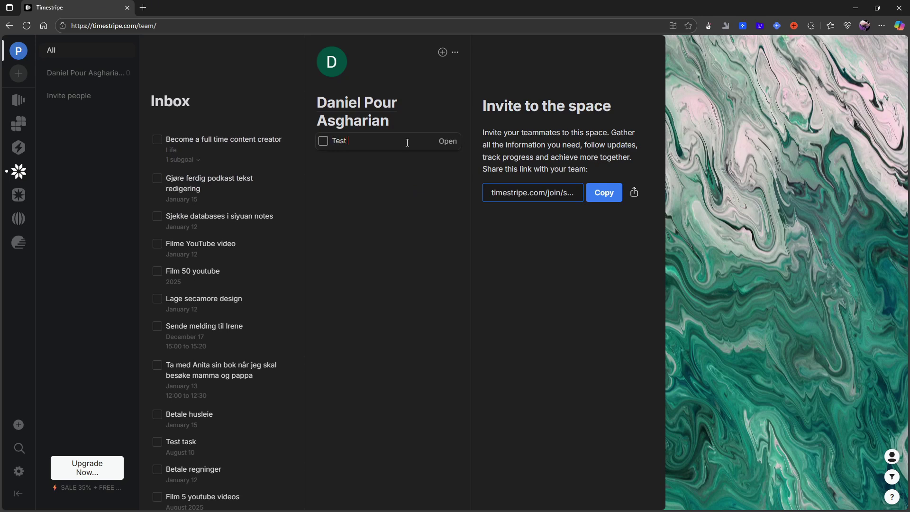
pyautogui.write('Test task 1')
pyautogui.press('Return')
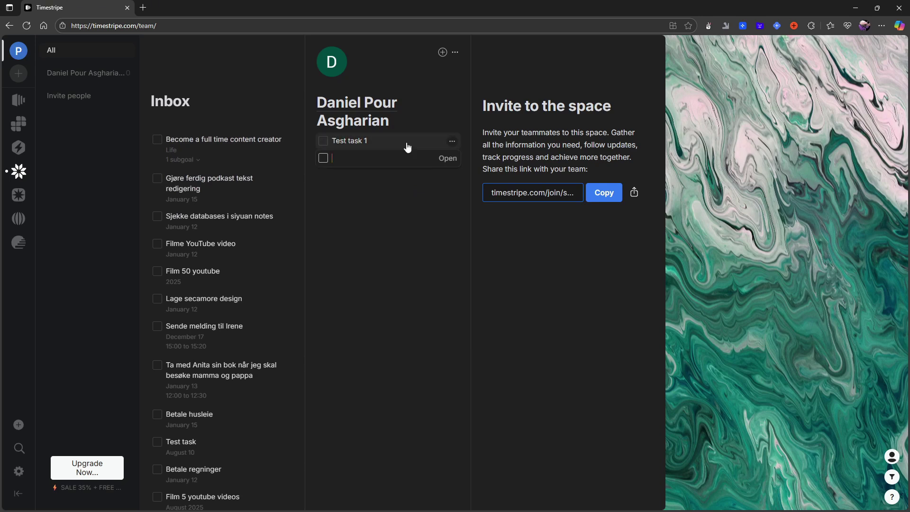
# Examine the assignee options for "Test task 1" without changing them.
pyautogui.click(452, 141)
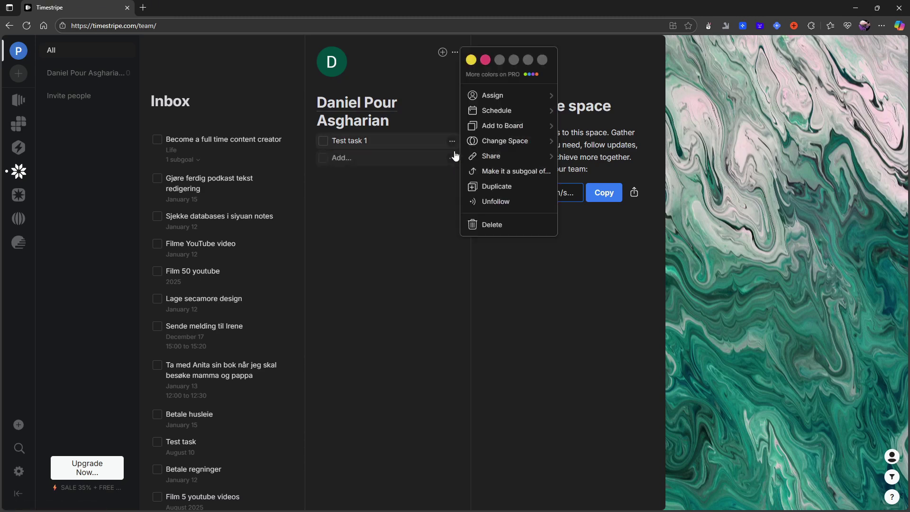
pyautogui.moveTo(512, 97)
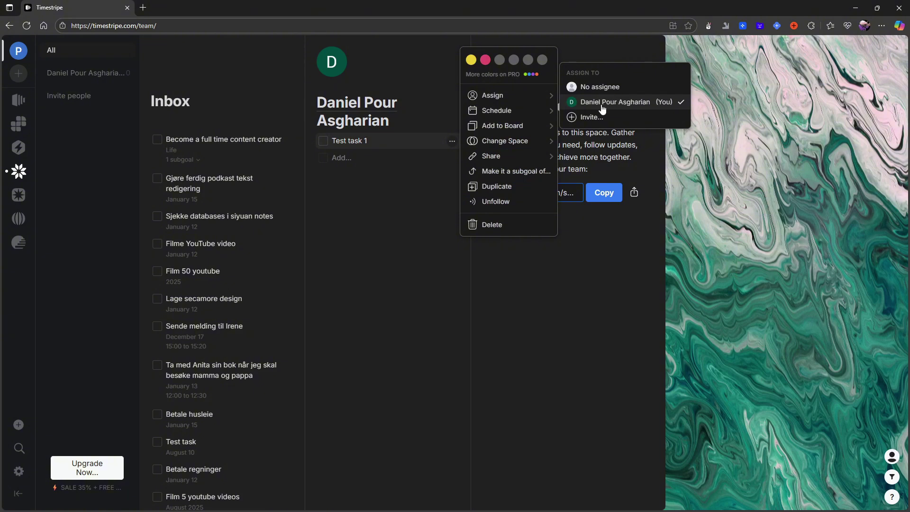
pyautogui.click(331, 233)
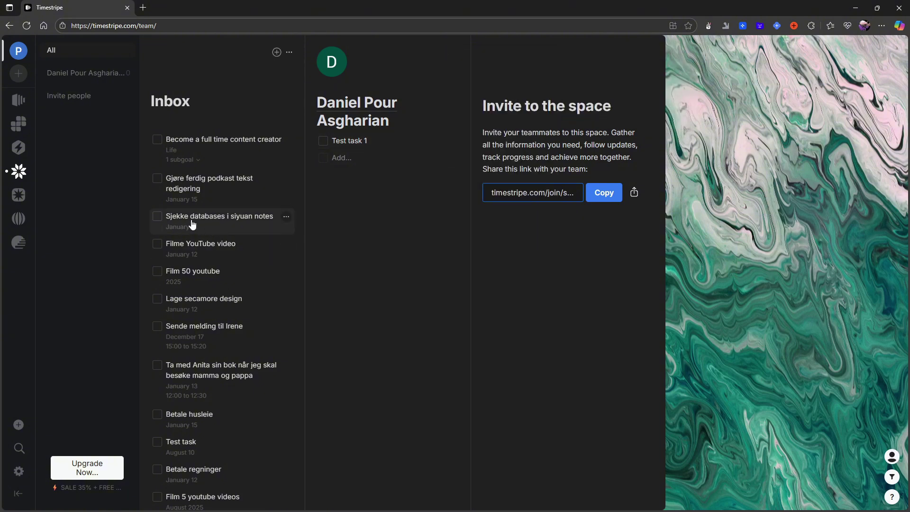
# Try to add a new goal at the end of the Inbox and dismiss the upgrade offer.
pyautogui.moveTo(194, 226); pyautogui.dragTo(173, 107)
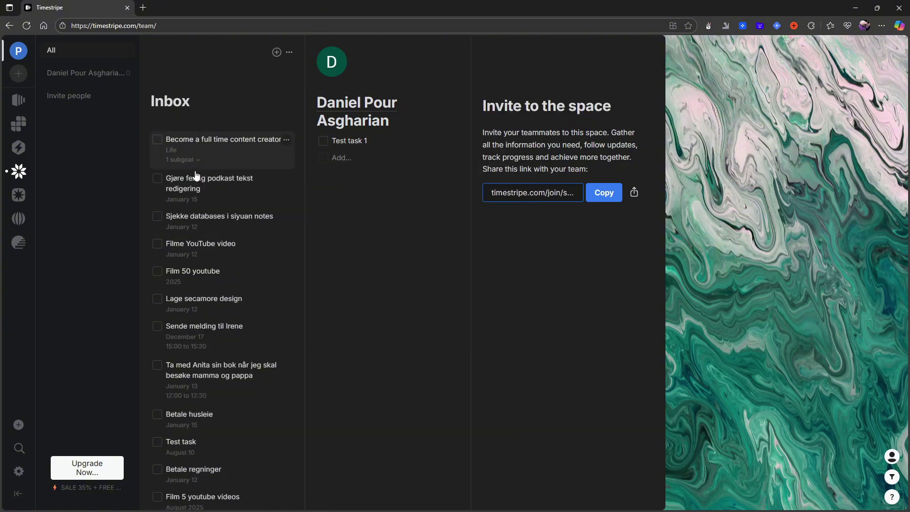
pyautogui.scroll(-2, 194, 459)
pyautogui.click(192, 459)
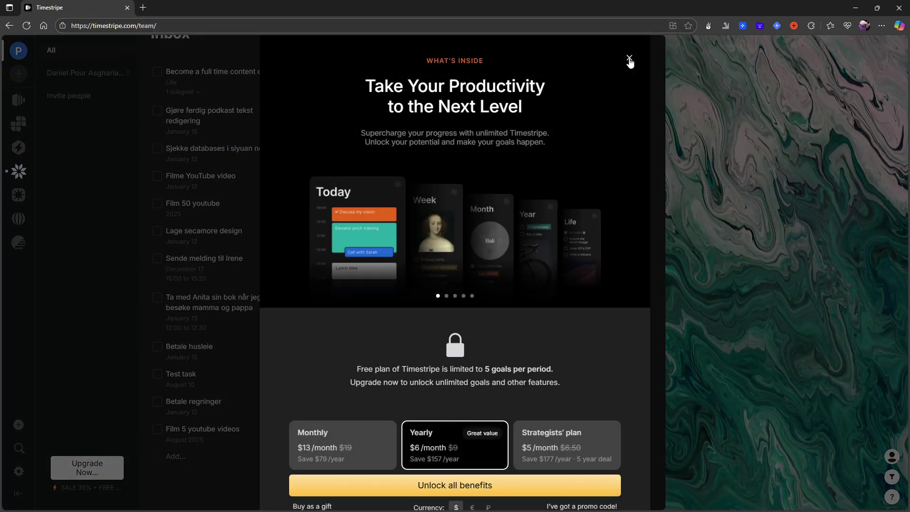
pyautogui.click(629, 58)
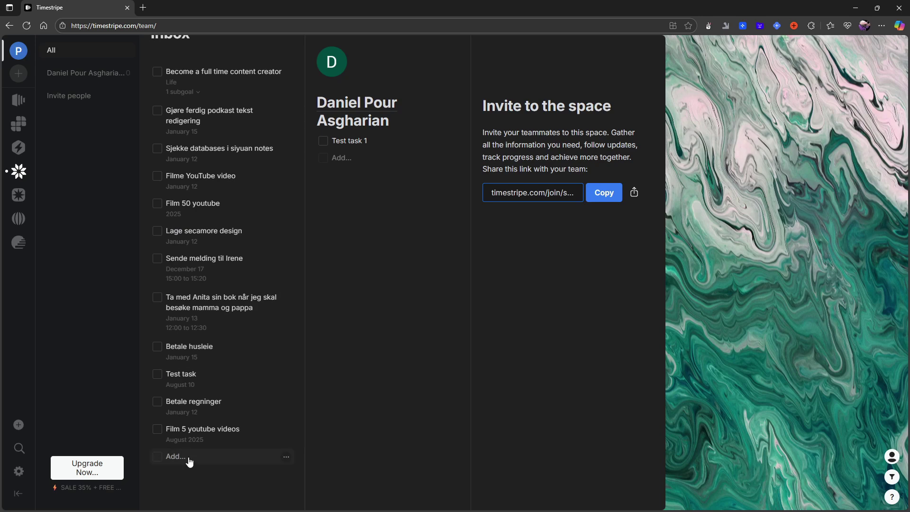
# Mark "Betale husleie" and the two timed Inbox goals of January 13 and December 17 as done.
pyautogui.scroll(2, 244, 368)
pyautogui.click(157, 415)
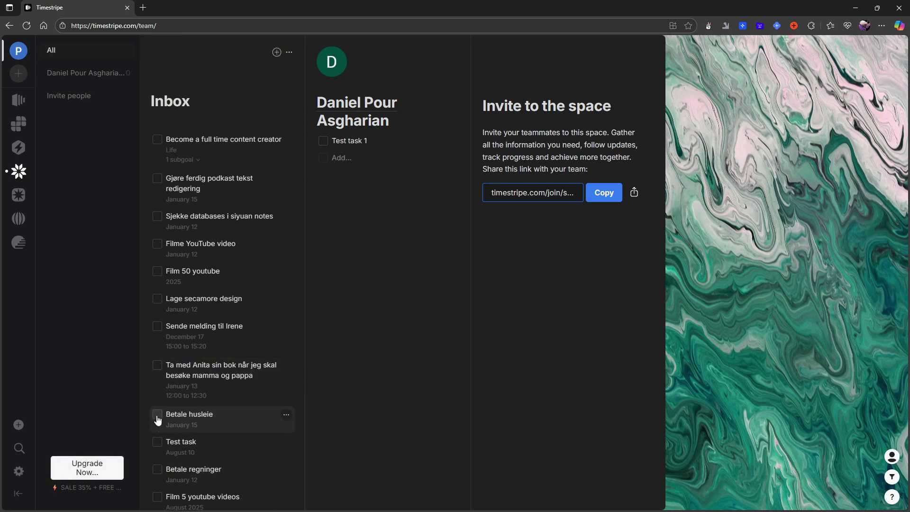
pyautogui.click(157, 366)
pyautogui.click(158, 326)
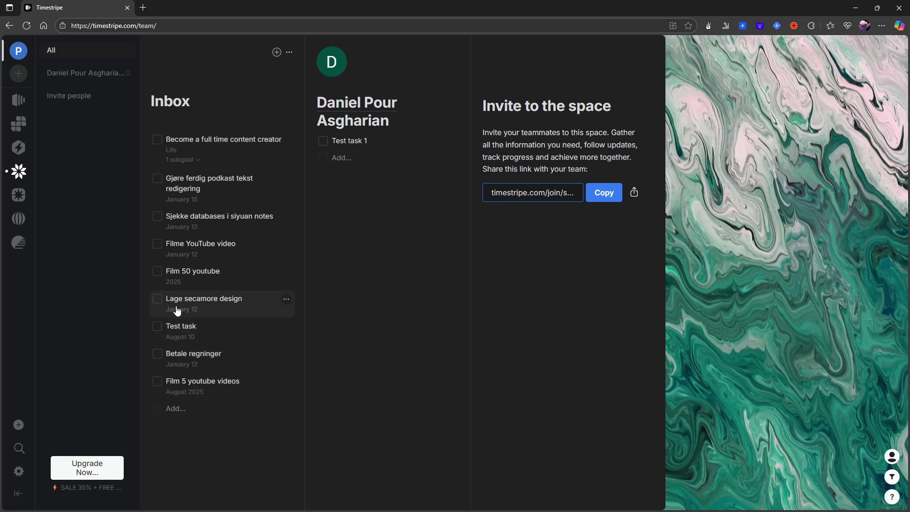
# Try to move "Lage secamore design" and "Filme YouTube video" into the member's column, and mark "Sjekke databases i siyuan notes" as done.
pyautogui.moveTo(181, 305); pyautogui.dragTo(377, 149)
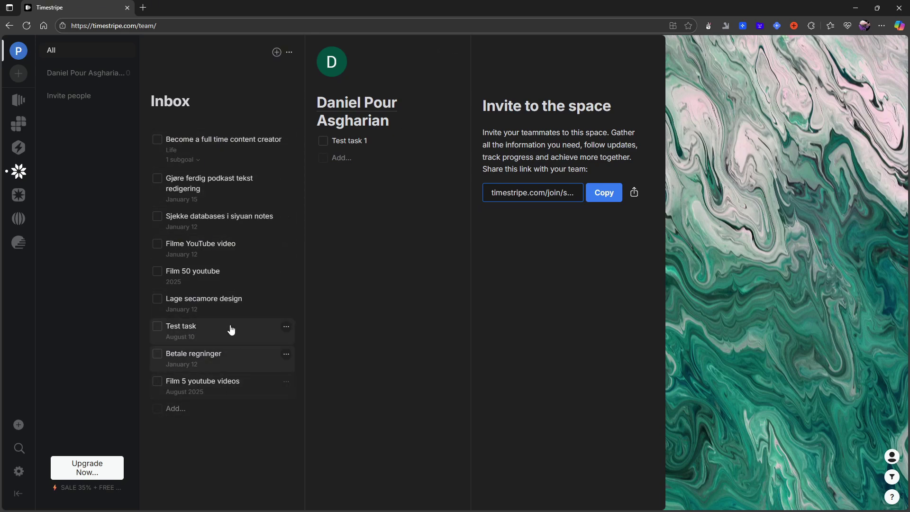
pyautogui.moveTo(209, 226)
pyautogui.mouseDown()
pyautogui.moveTo(468, 199)
pyautogui.moveTo(462, 148)
pyautogui.moveTo(388, 190)
pyautogui.moveTo(462, 174)
pyautogui.moveTo(207, 223)
pyautogui.mouseUp()
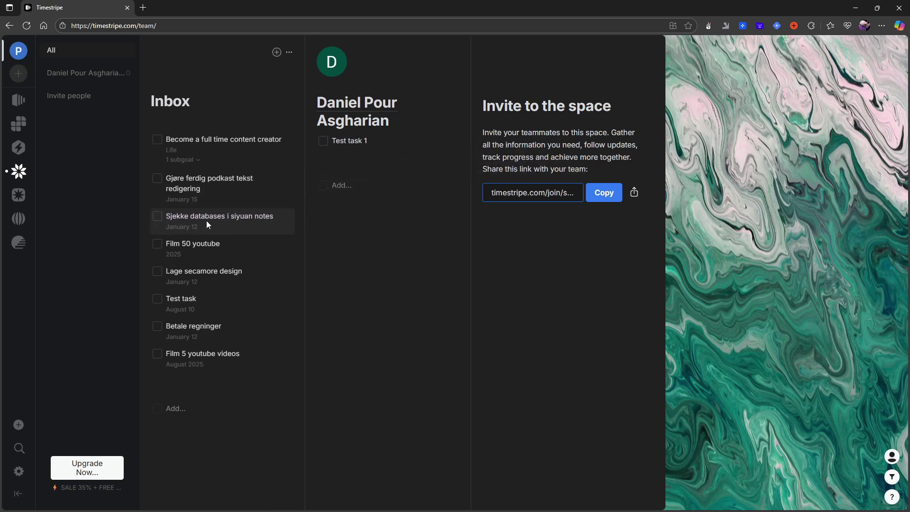
pyautogui.click(157, 219)
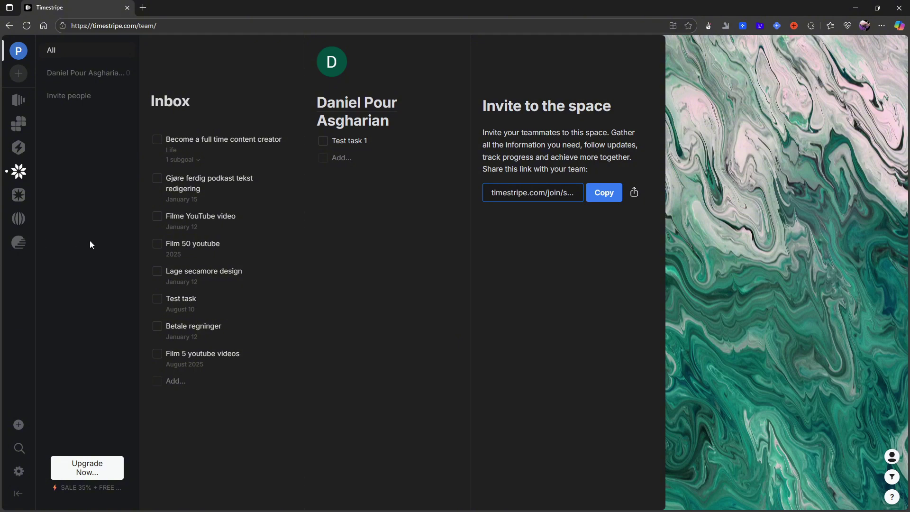
# Open the statistics page and examine today's score, the streak grid and the weekly, monthly and yearly completion charts.
pyautogui.click(18, 195)
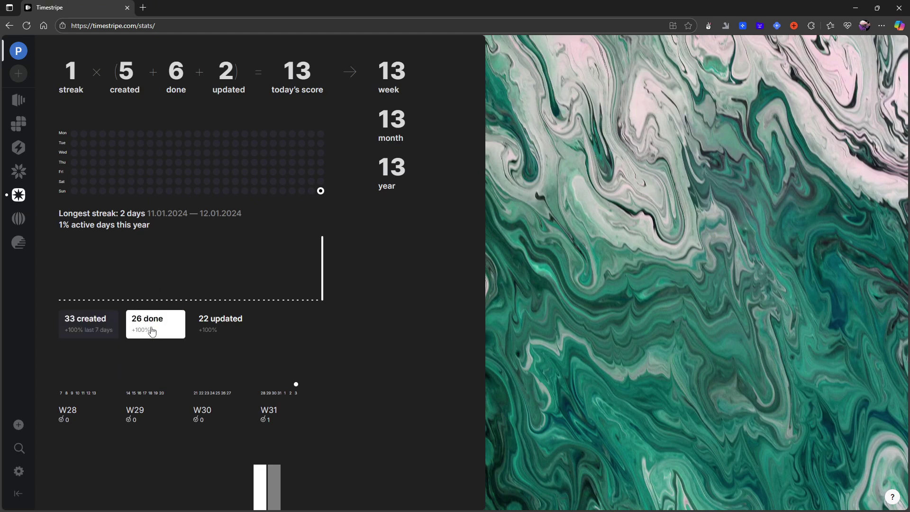
pyautogui.scroll(-2, 229, 325)
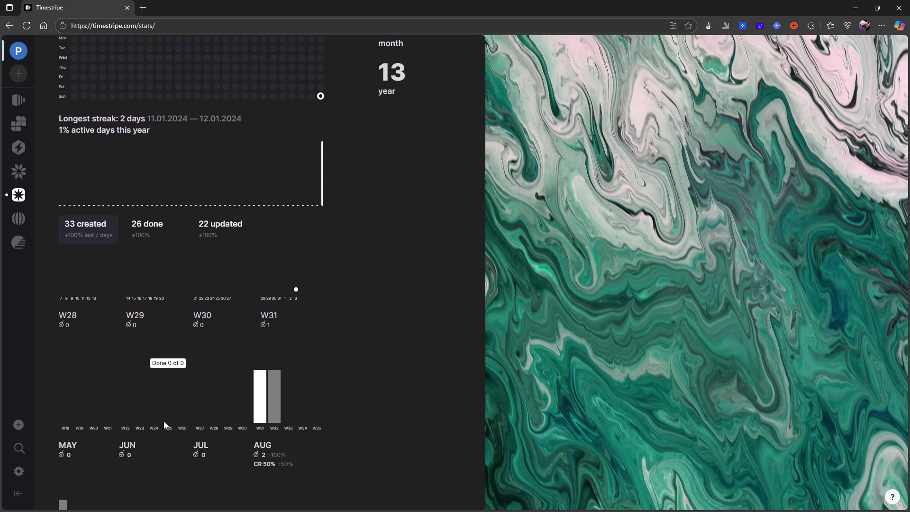
pyautogui.scroll(-1, 194, 386)
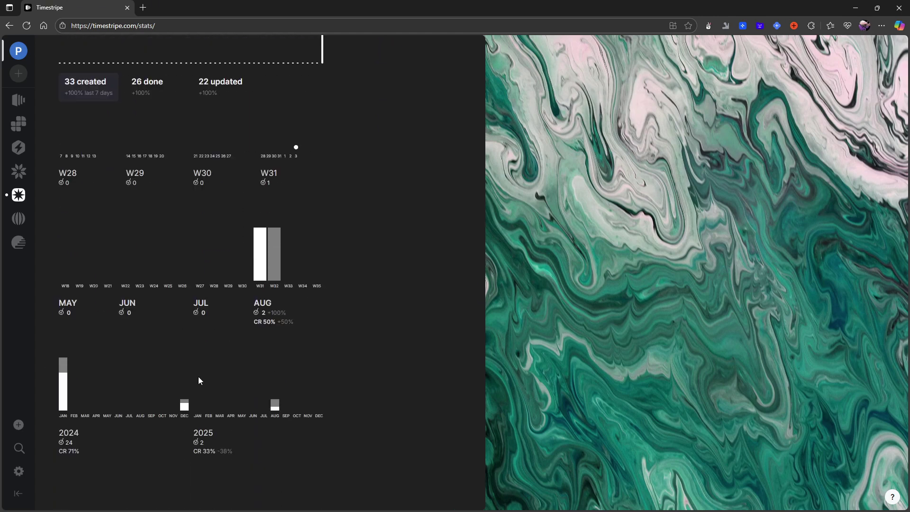
pyautogui.scroll(3, 204, 309)
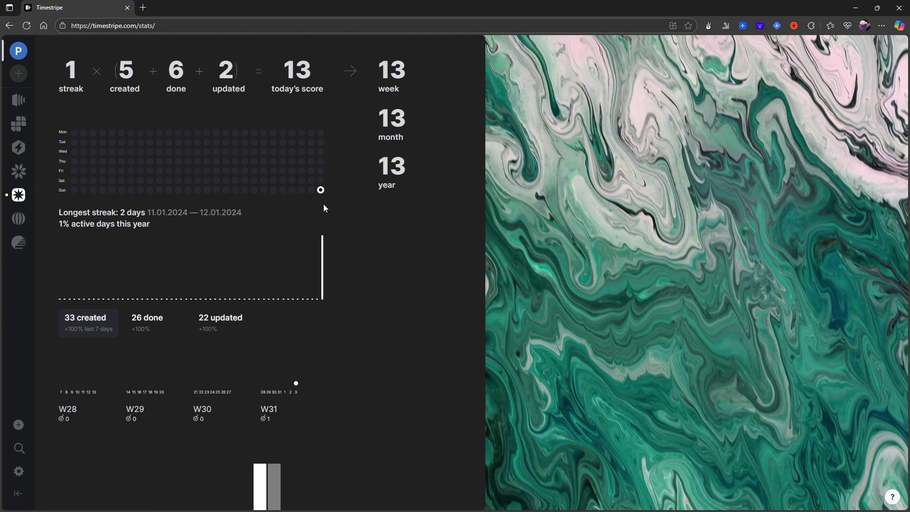
pyautogui.moveTo(325, 191)
# Open the Gallery and browse the featured community board templates across all categories.
pyautogui.click(19, 219)
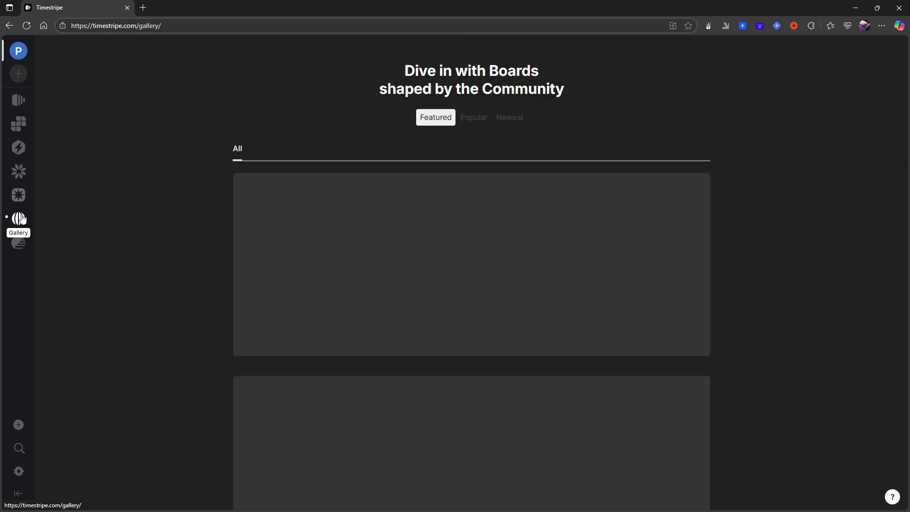
pyautogui.scroll(-1, 189, 262)
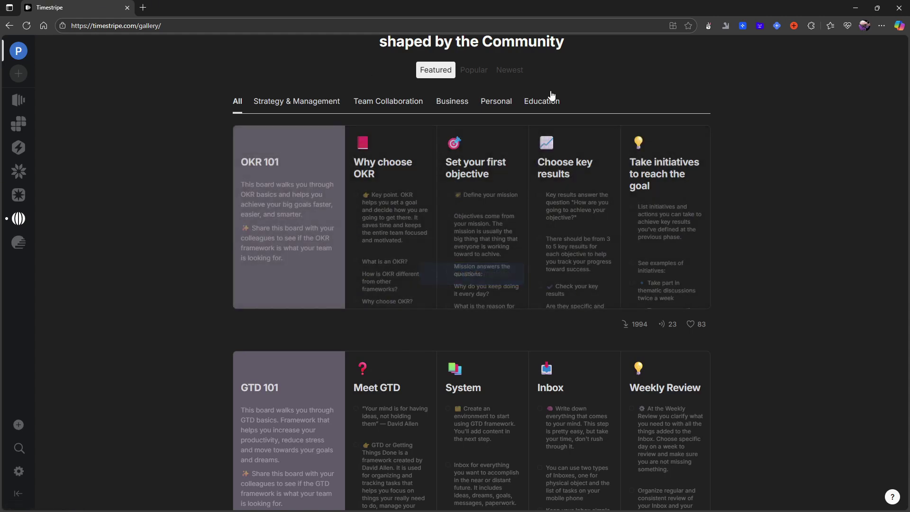
pyautogui.scroll(-2, 374, 197)
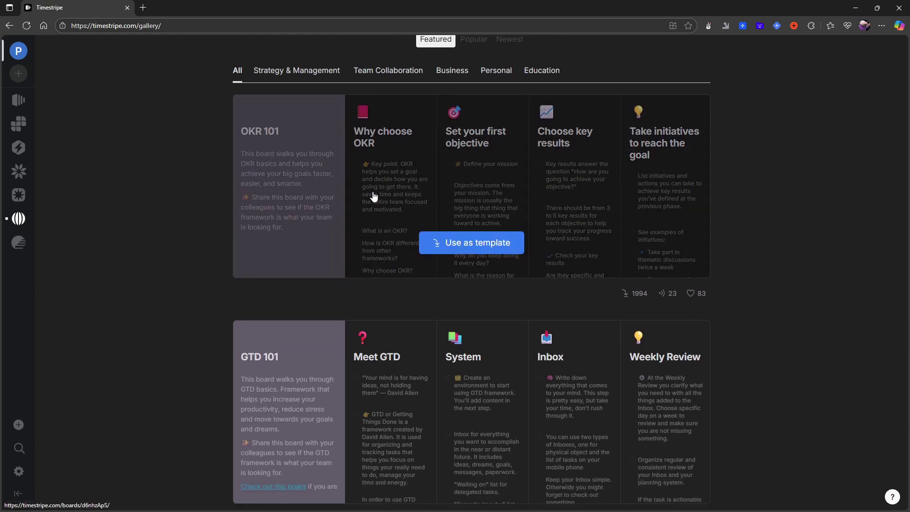
pyautogui.scroll(-5, 248, 291)
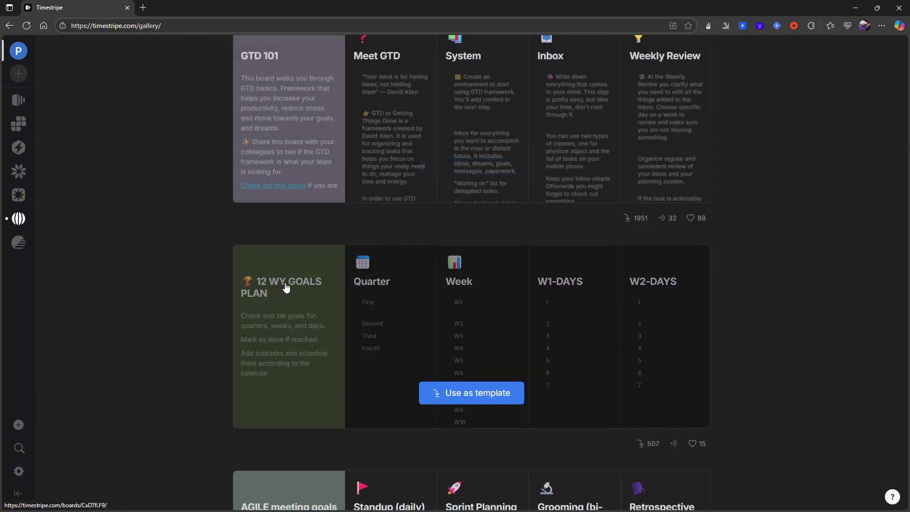
pyautogui.scroll(-4, 321, 309)
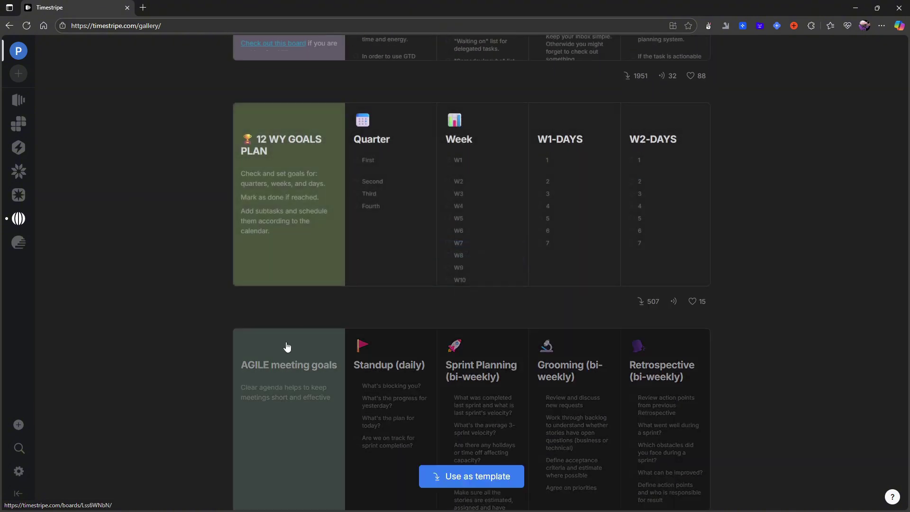
pyautogui.scroll(-7, 148, 199)
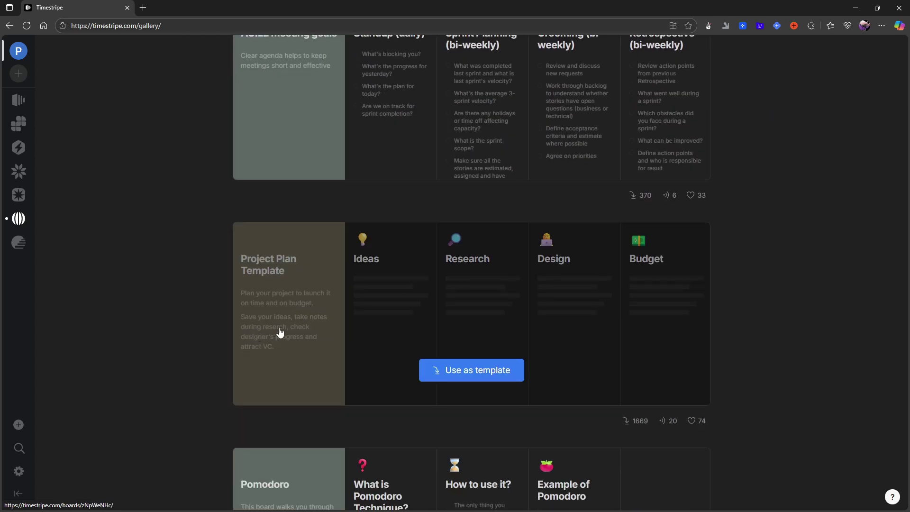
pyautogui.scroll(3, 397, 308)
pyautogui.scroll(15, 398, 309)
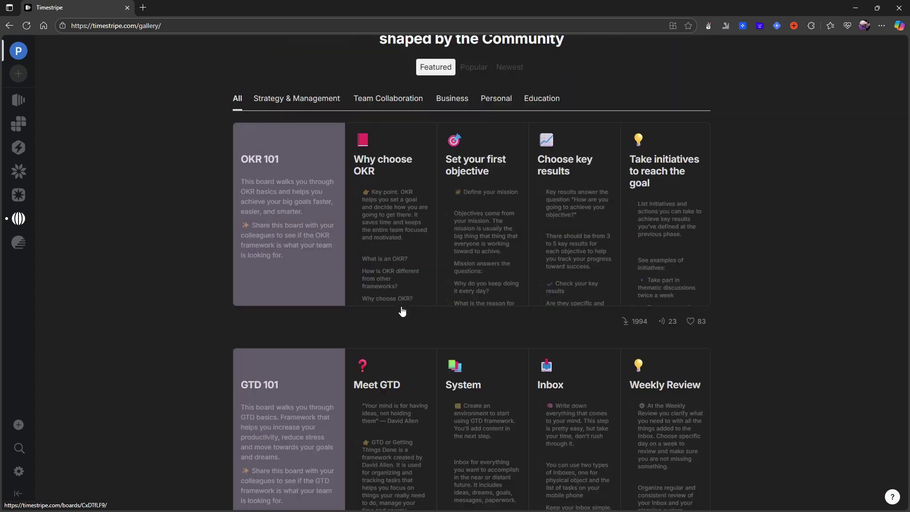
# Filter the gallery by Strategy & Management and by Personal, and look through the Personal board templates.
pyautogui.click(309, 150)
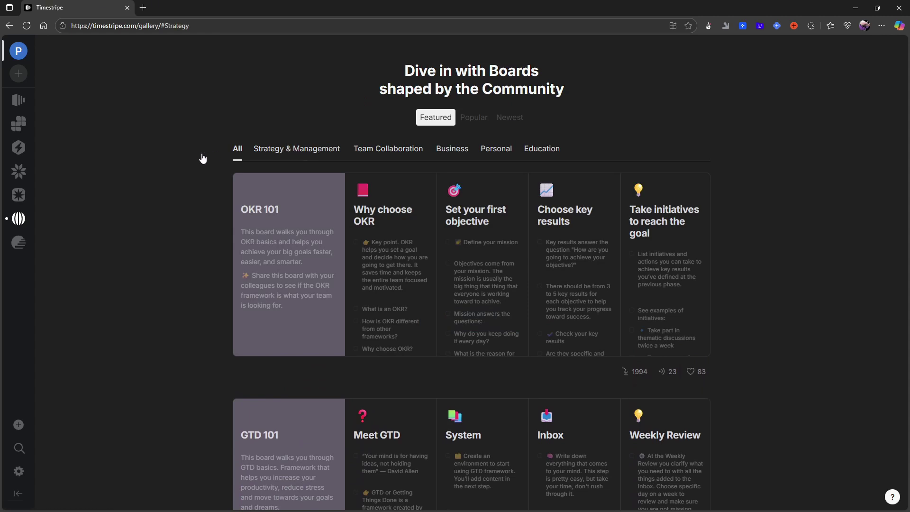
pyautogui.click(297, 149)
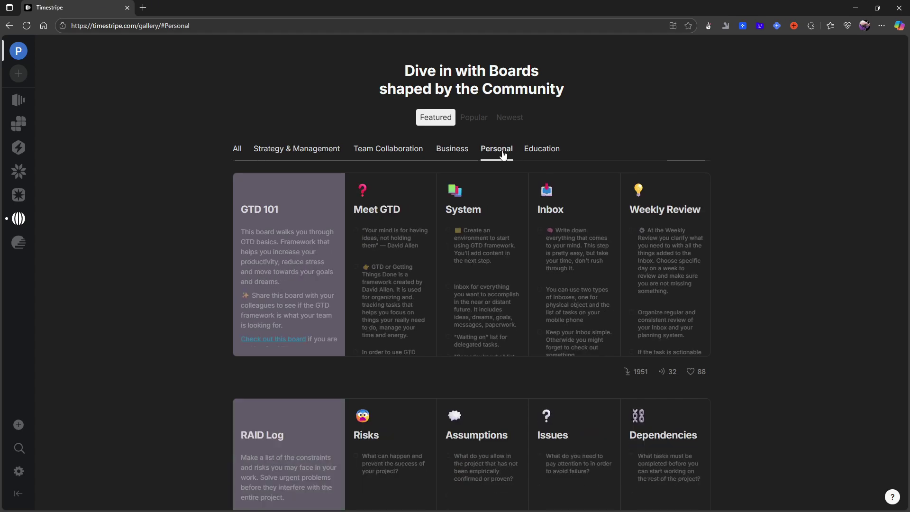
pyautogui.scroll(-2, 384, 244)
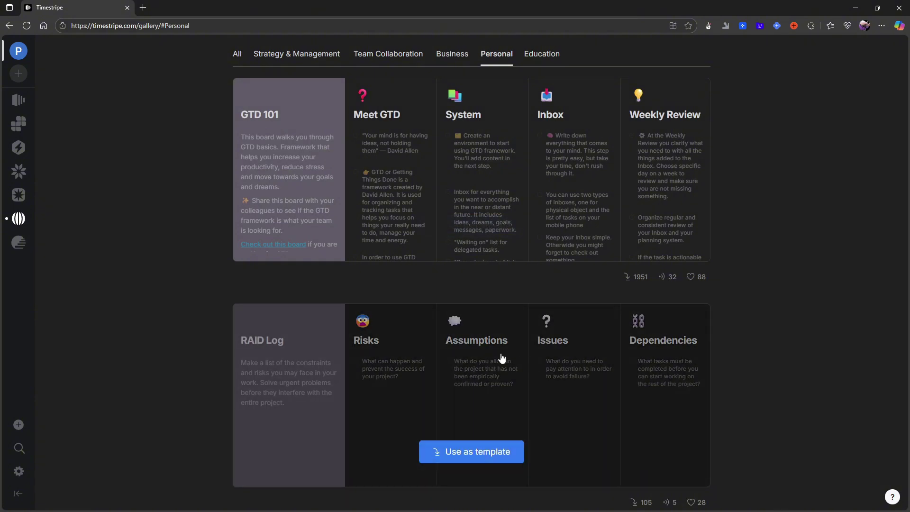
pyautogui.scroll(-3, 502, 355)
pyautogui.scroll(-3, 480, 334)
pyautogui.scroll(7, 447, 325)
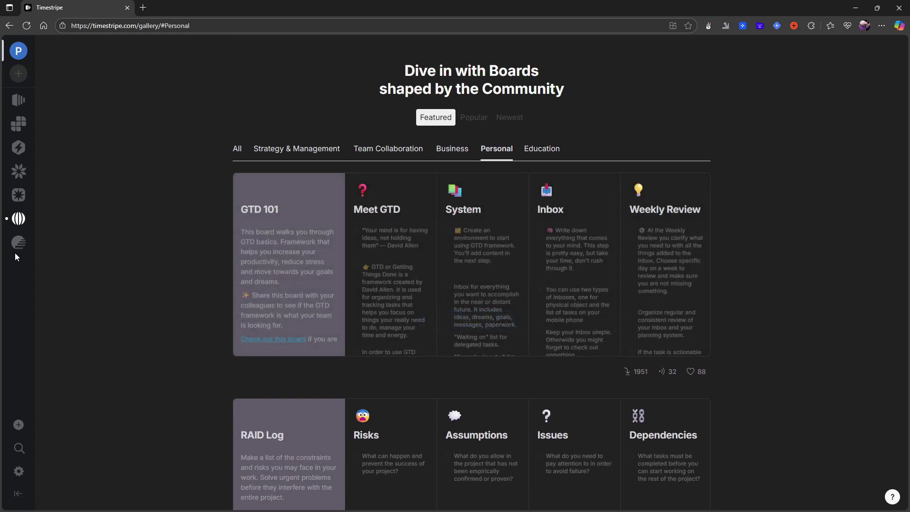
# Open the Climbs page and browse the featured step-by-step challenges.
pyautogui.click(19, 244)
pyautogui.scroll(-2, 187, 301)
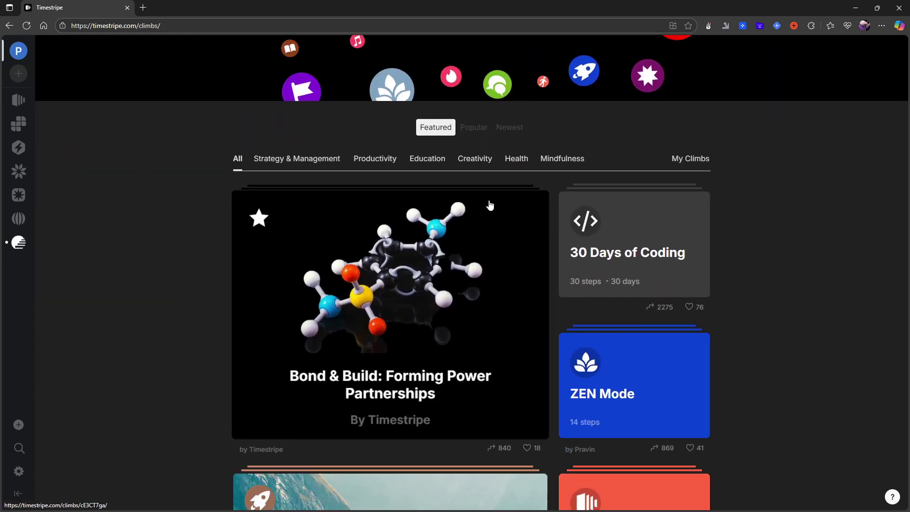
pyautogui.scroll(-2, 797, 229)
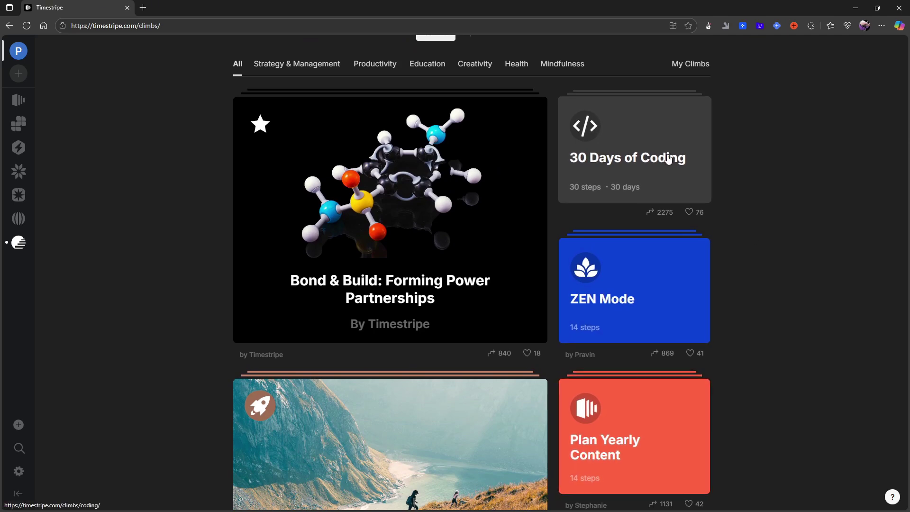
pyautogui.scroll(-5, 628, 180)
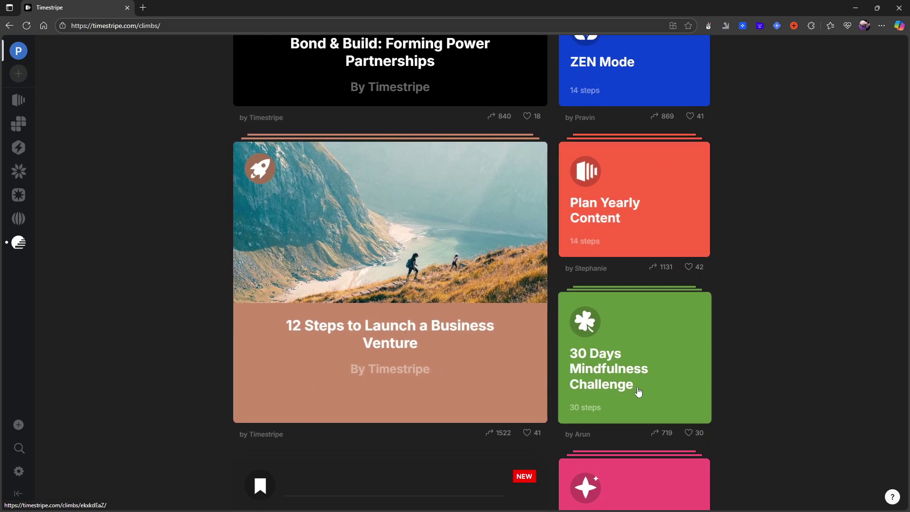
pyautogui.scroll(-2, 628, 379)
pyautogui.scroll(-1, 617, 367)
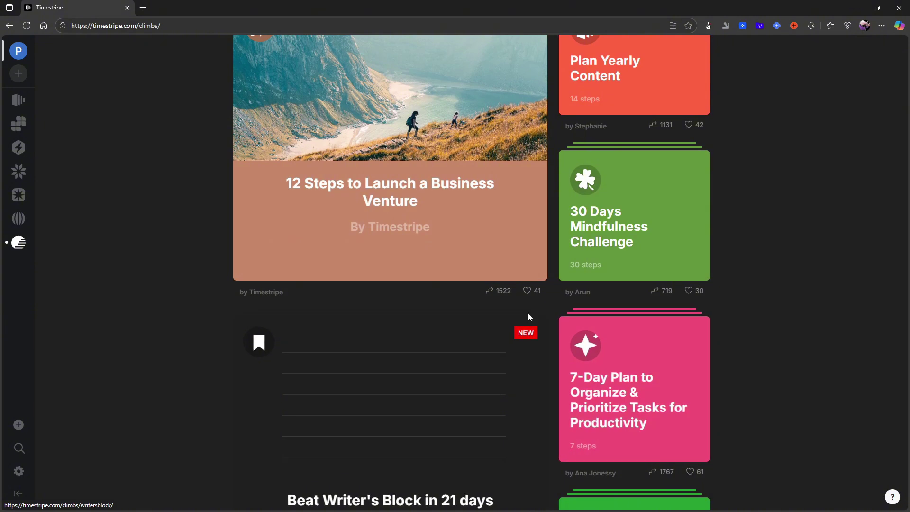
# Look further through the featured climbs, including Beat Writer's Block in 21 days and 75 Hard, and return to the start of the page.
pyautogui.scroll(-2, 529, 318)
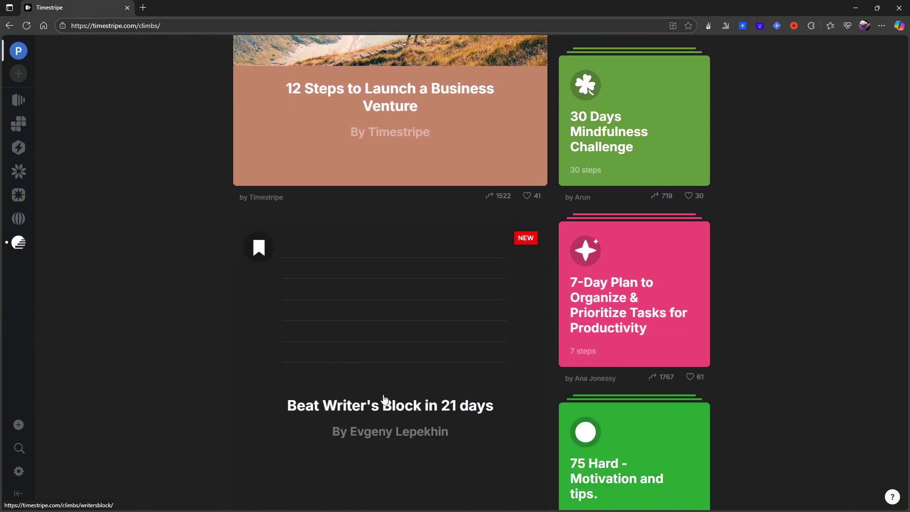
pyautogui.scroll(-1, 370, 392)
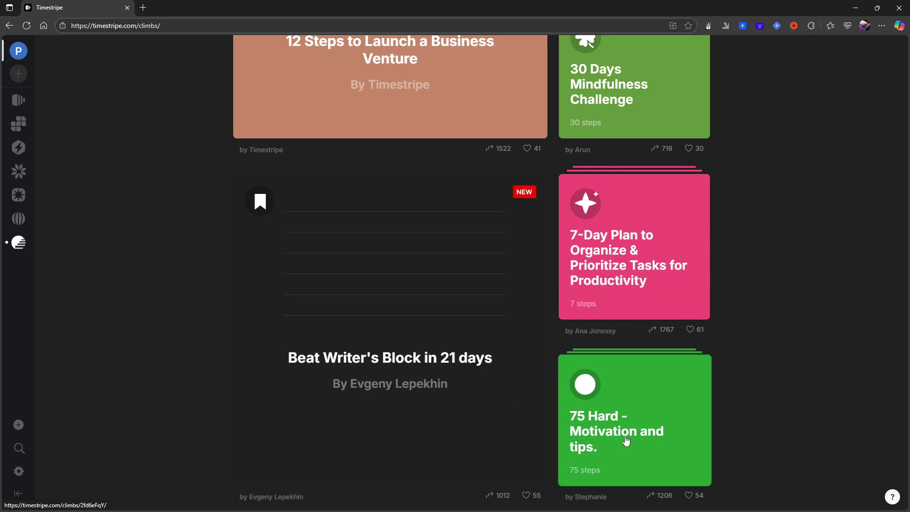
pyautogui.scroll(2, 360, 327)
pyautogui.scroll(-2, 350, 360)
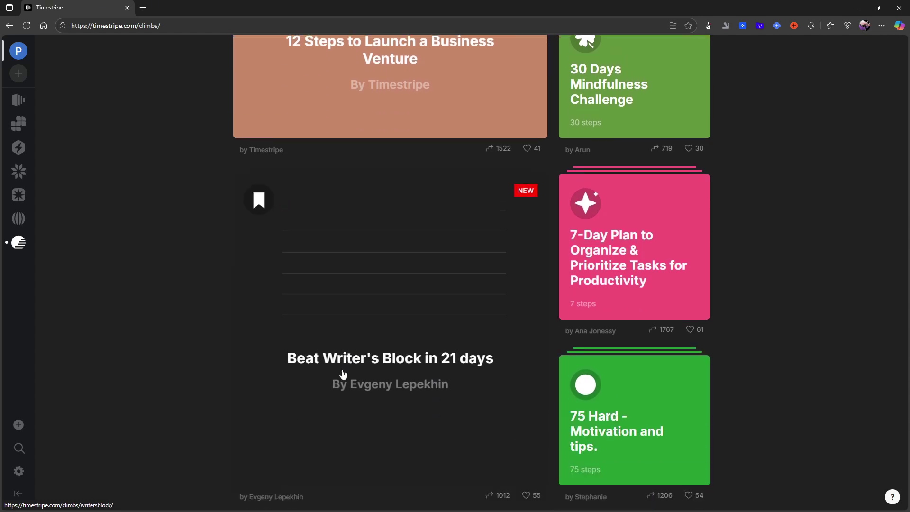
pyautogui.scroll(2, 386, 361)
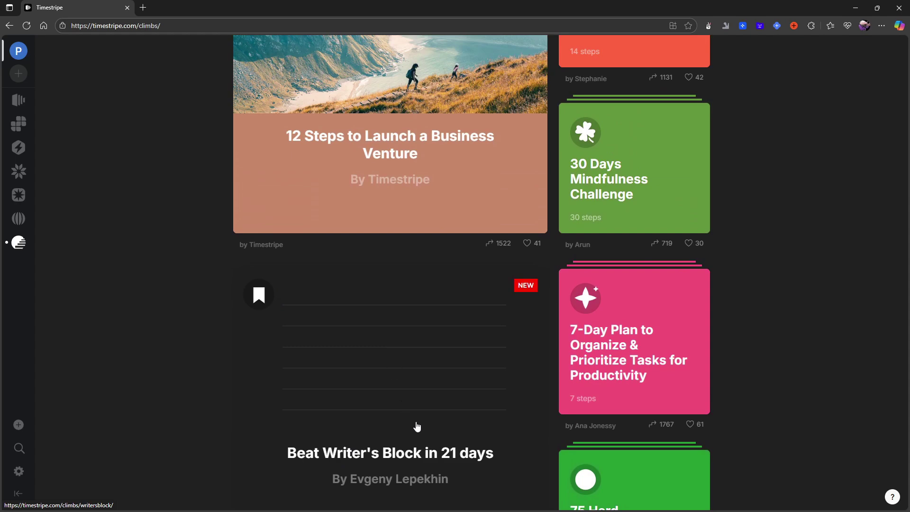
pyautogui.scroll(12, 417, 426)
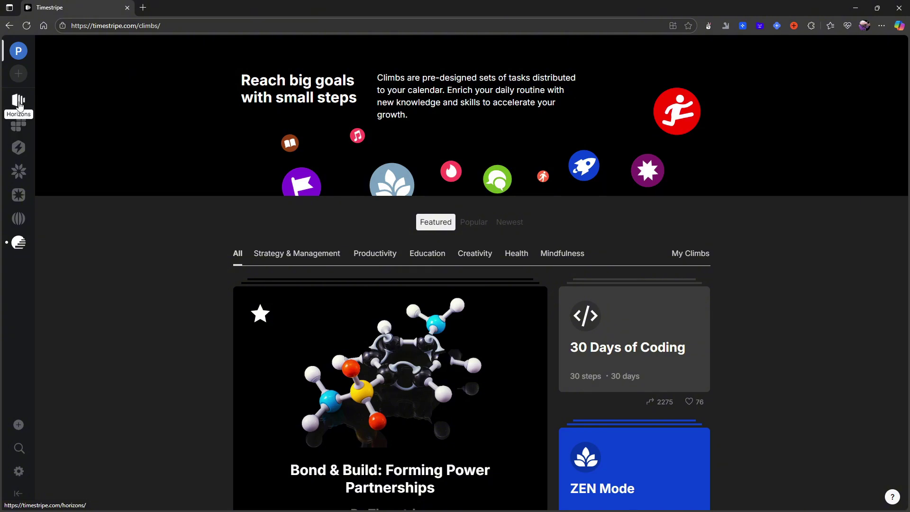
# Go from Climbs to the boards, view Watch and read later, and create a new board from the Kanban Template.
pyautogui.click(19, 148)
pyautogui.click(68, 243)
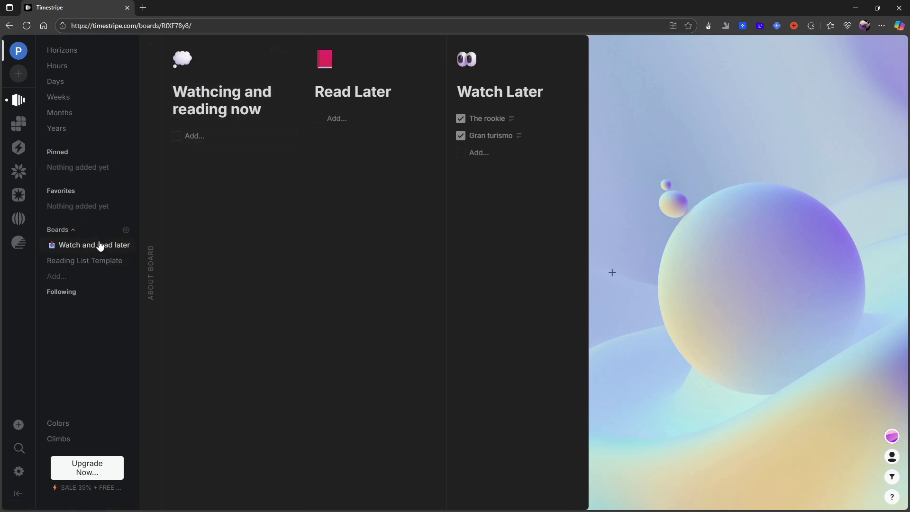
pyautogui.click(91, 276)
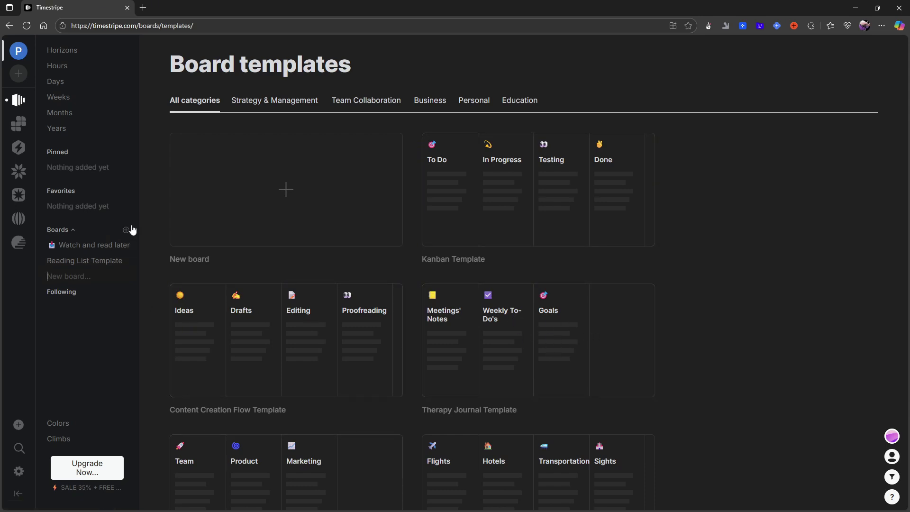
pyautogui.click(80, 245)
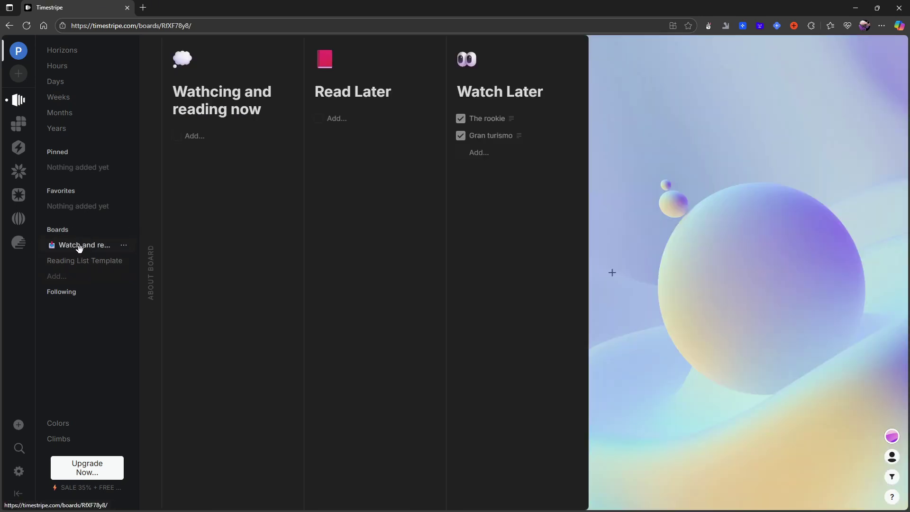
pyautogui.click(65, 277)
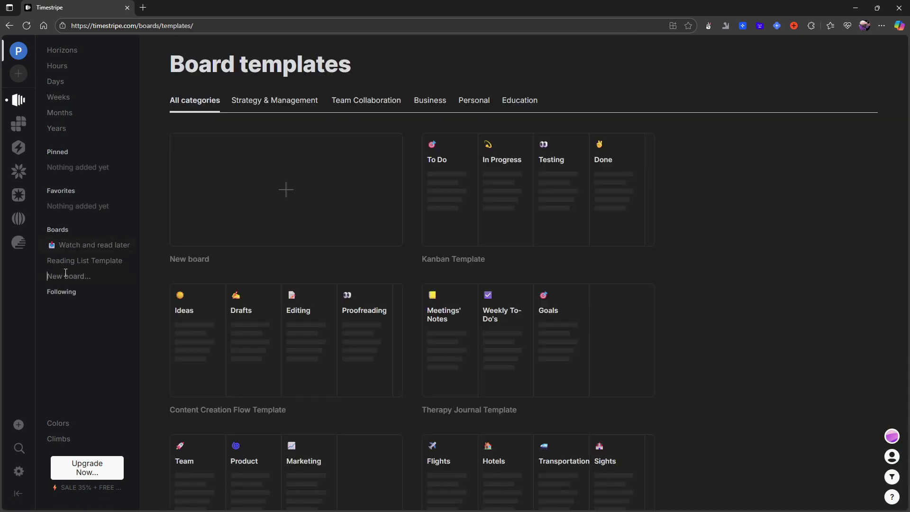
pyautogui.click(491, 196)
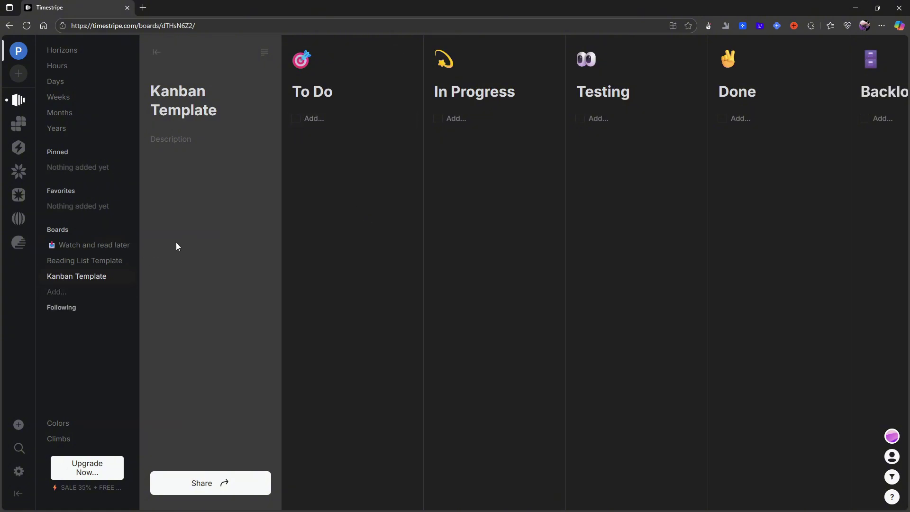
# Add the goal "Write a blog post" to the To Do column of the Kanban Template board.
pyautogui.click(333, 122)
pyautogui.click(330, 119)
pyautogui.write('Write a blog post')
pyautogui.press('Return')
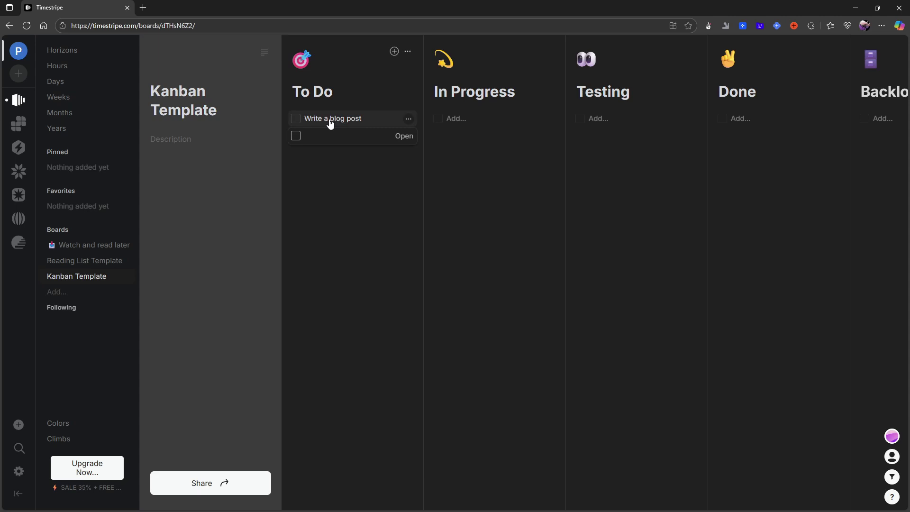
# Assign the "Write a blog post" goal to yourself and schedule it for week W32, 4–10 August.
pyautogui.click(409, 119)
pyautogui.moveTo(412, 191)
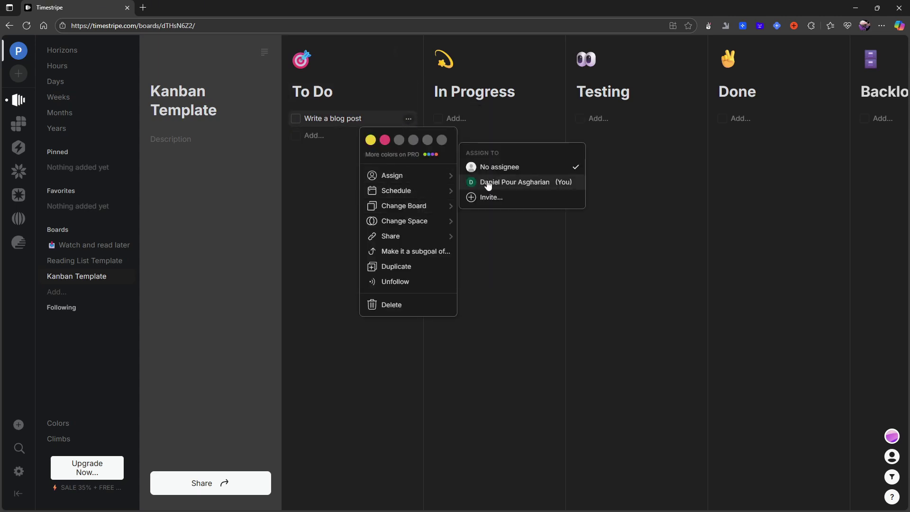
pyautogui.click(488, 177)
pyautogui.click(415, 121)
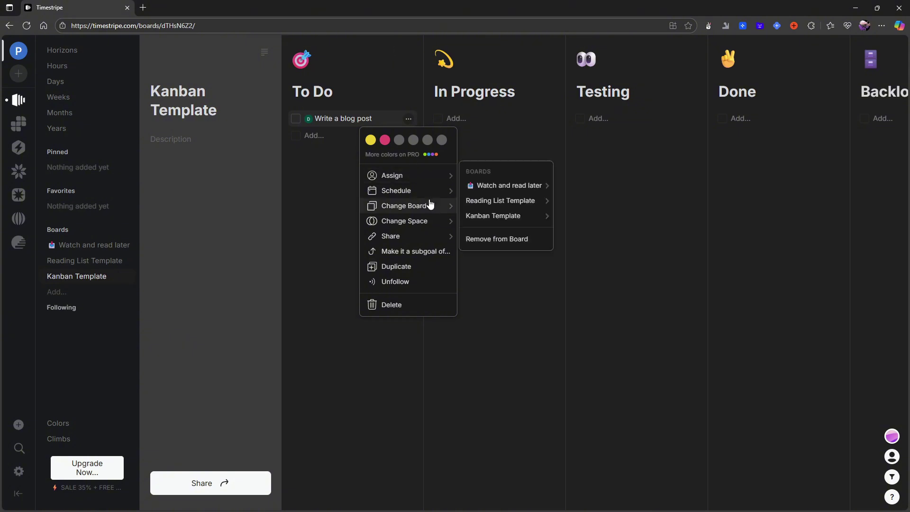
pyautogui.moveTo(431, 195)
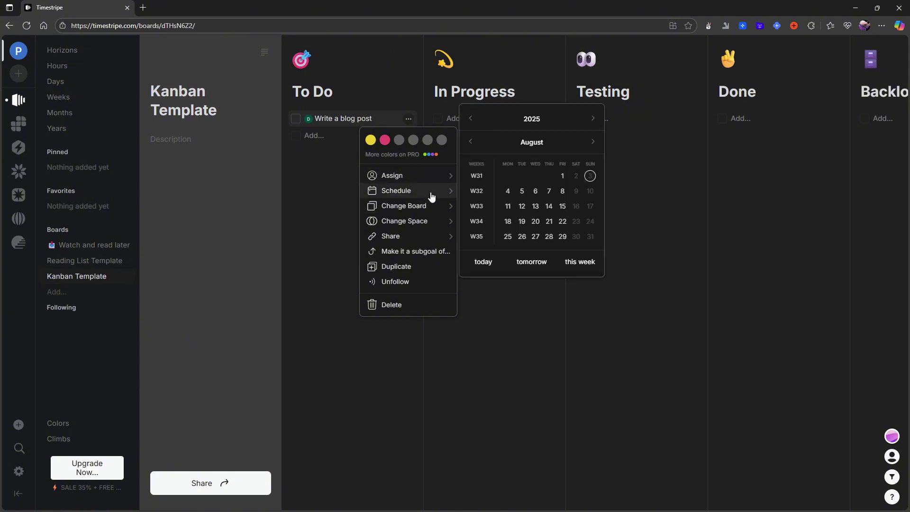
pyautogui.click(476, 196)
# Move "Write a blog post" from To Do to the Backlog column and collapse the board's description section.
pyautogui.moveTo(327, 124); pyautogui.dragTo(849, 116)
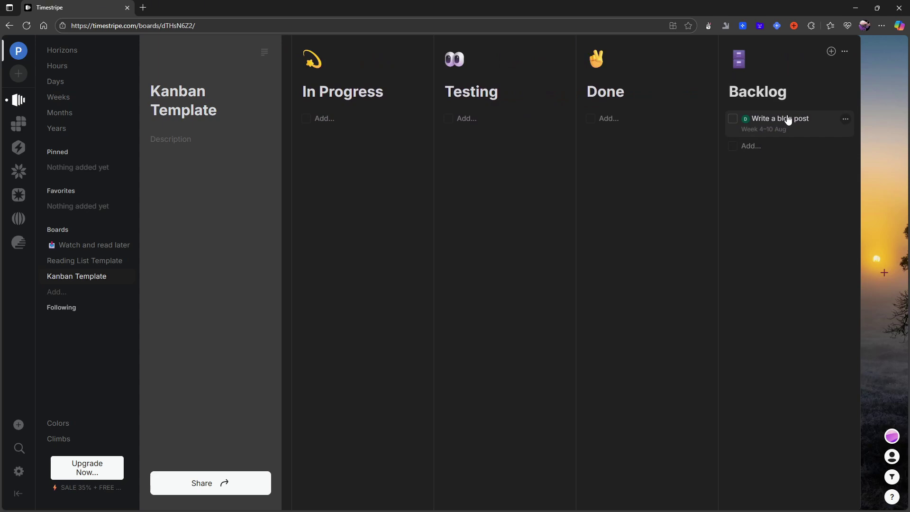
pyautogui.hscroll(-3, 768, 321)
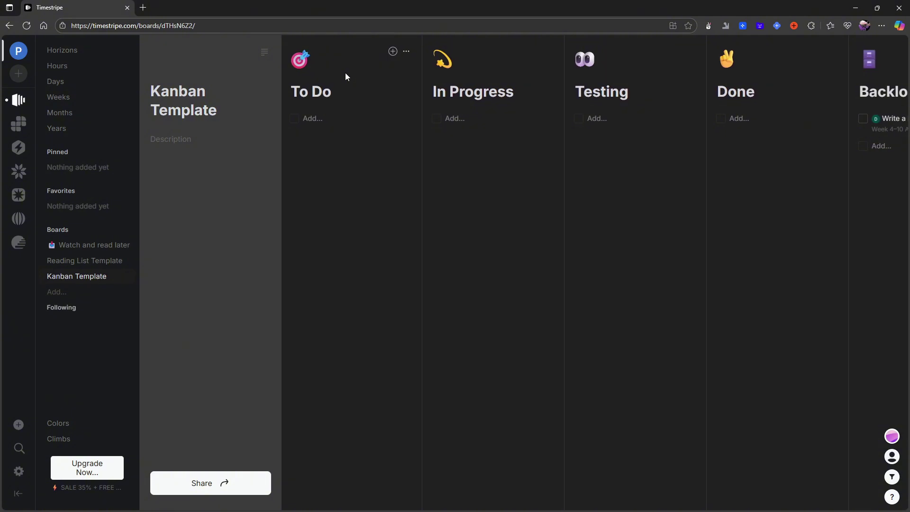
pyautogui.click(157, 54)
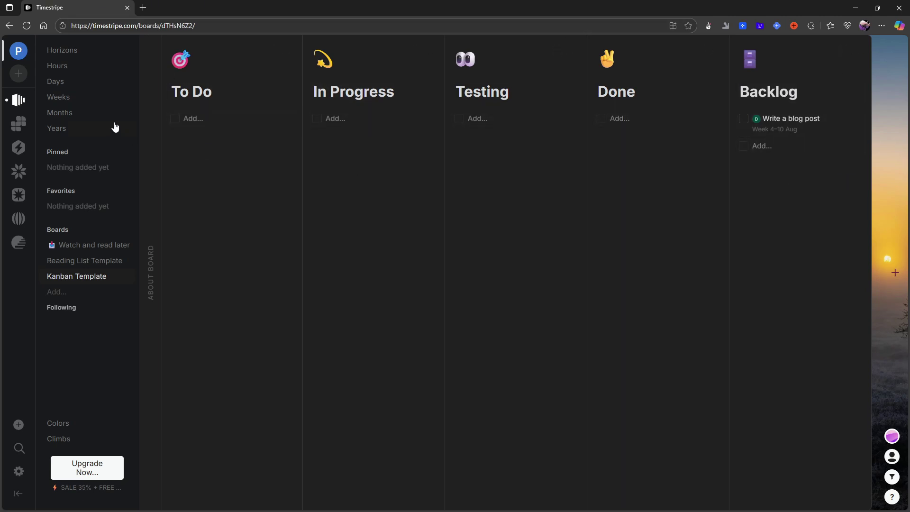
# Open the calendar and reschedule "Write a blog post" from the W32 week cell to August 9.
pyautogui.click(19, 124)
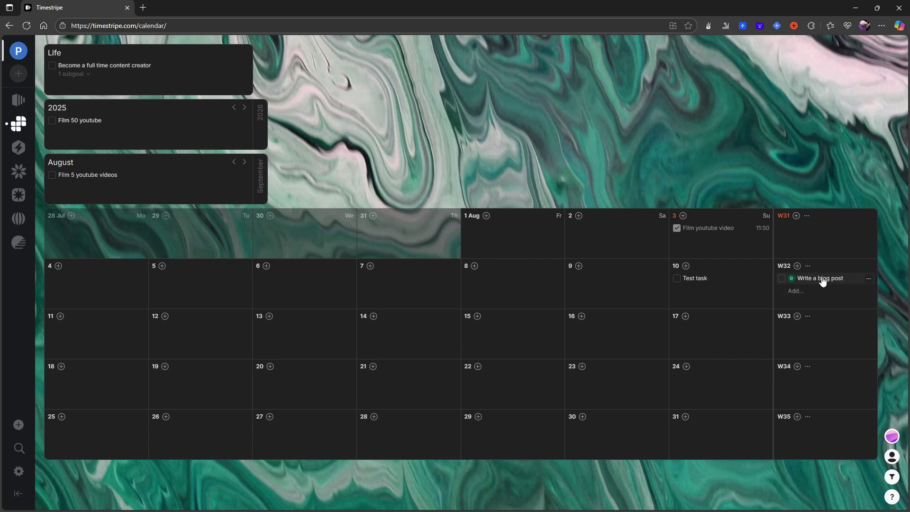
pyautogui.moveTo(822, 282); pyautogui.dragTo(602, 284)
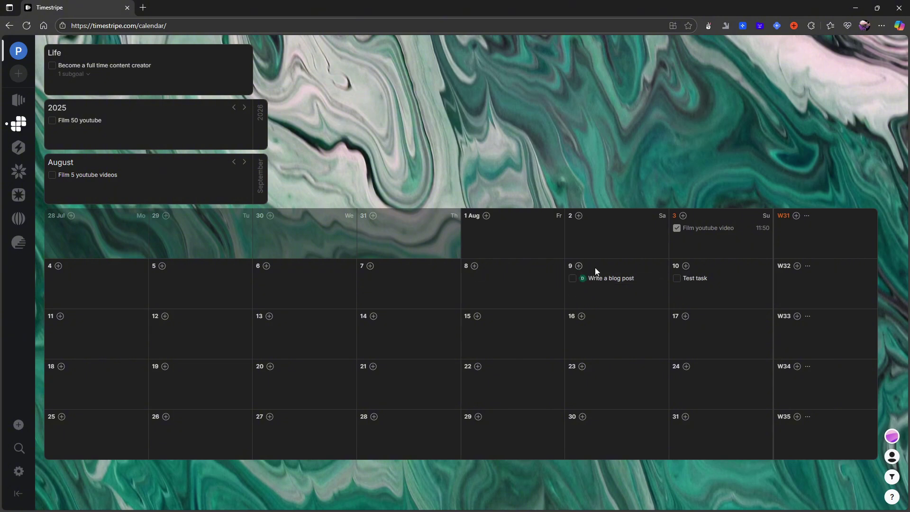
# Return to the Kanban Template board and move "Write a blog post" from Backlog to the To Do column.
pyautogui.click(18, 99)
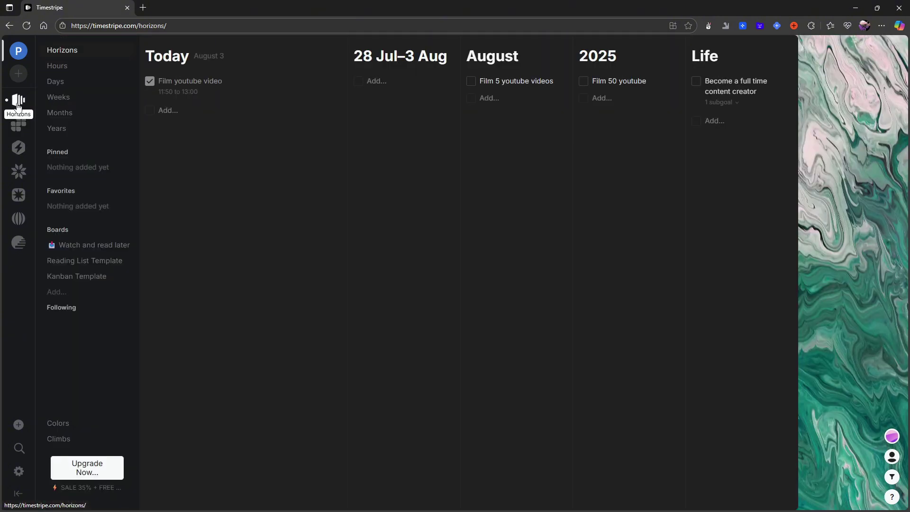
pyautogui.click(84, 276)
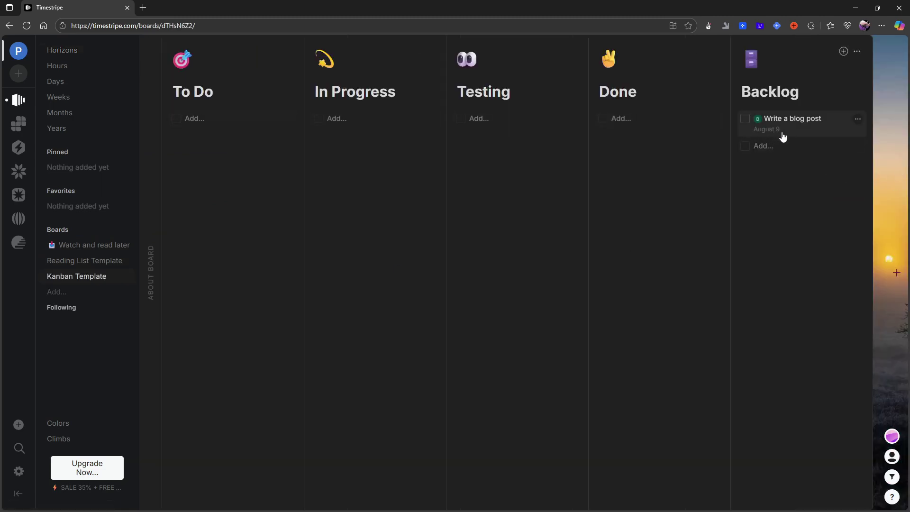
pyautogui.moveTo(783, 130); pyautogui.dragTo(224, 122)
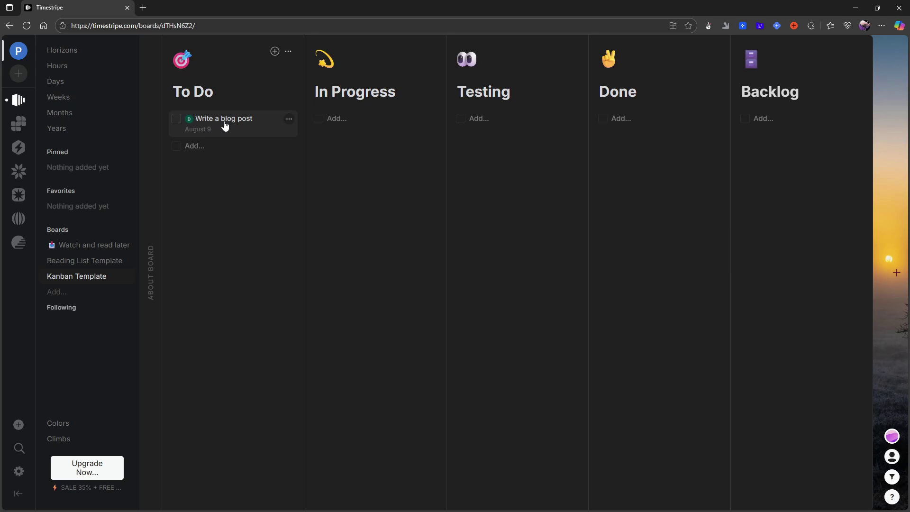